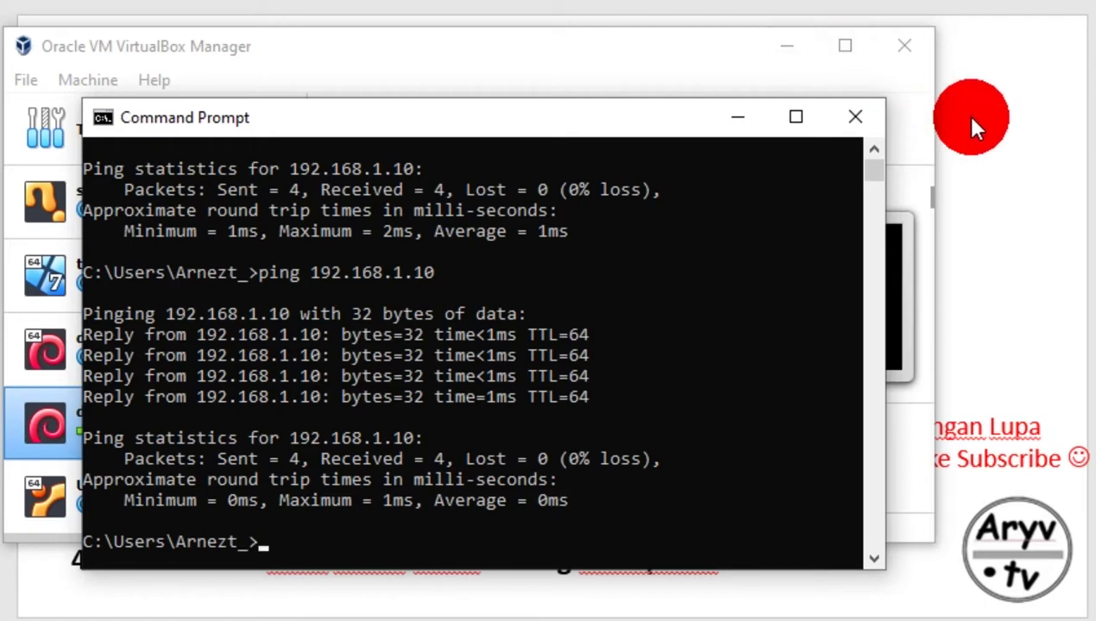
- Review the task slide and the ping results for 192.168.1.10, and minimise the Command Prompt window
key(alt+Tab)
key(alt+Tab)
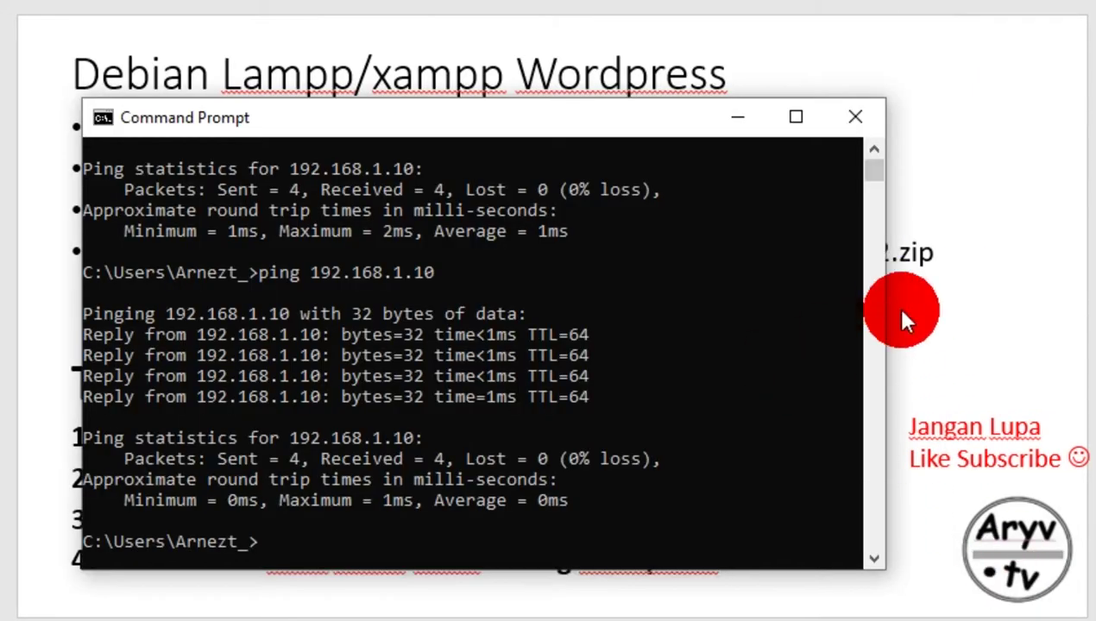
key(alt+Tab)
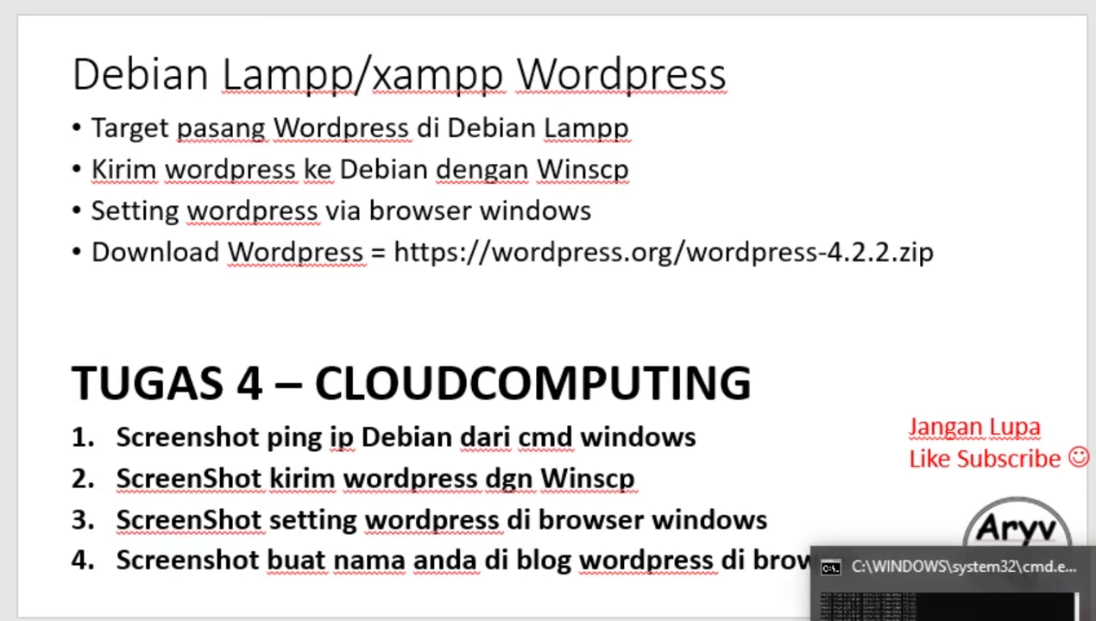
click(949, 587)
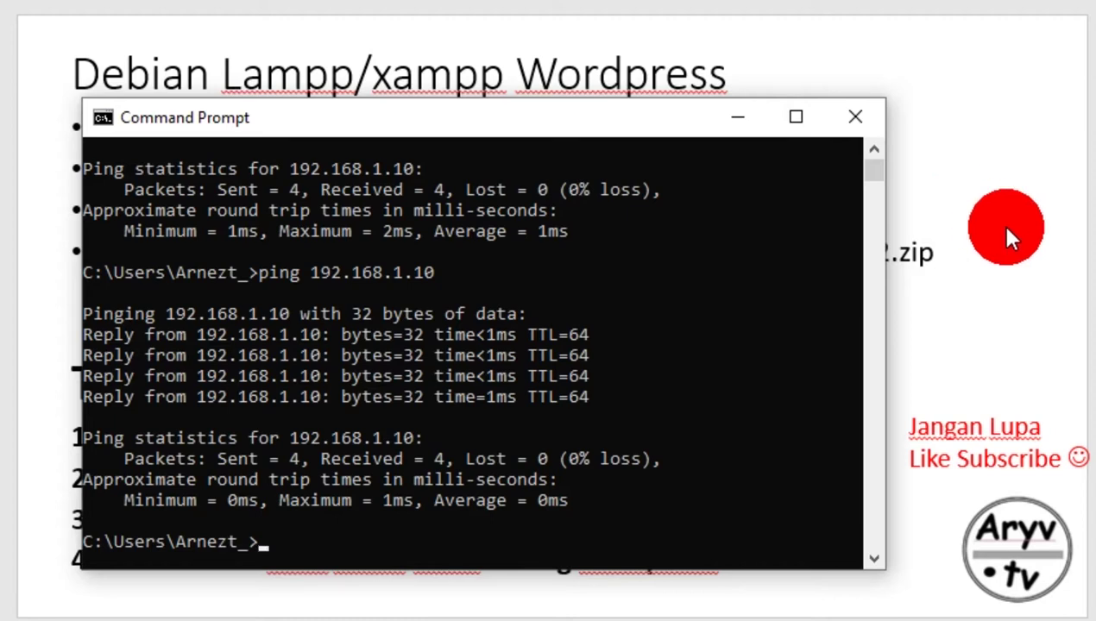
click(735, 116)
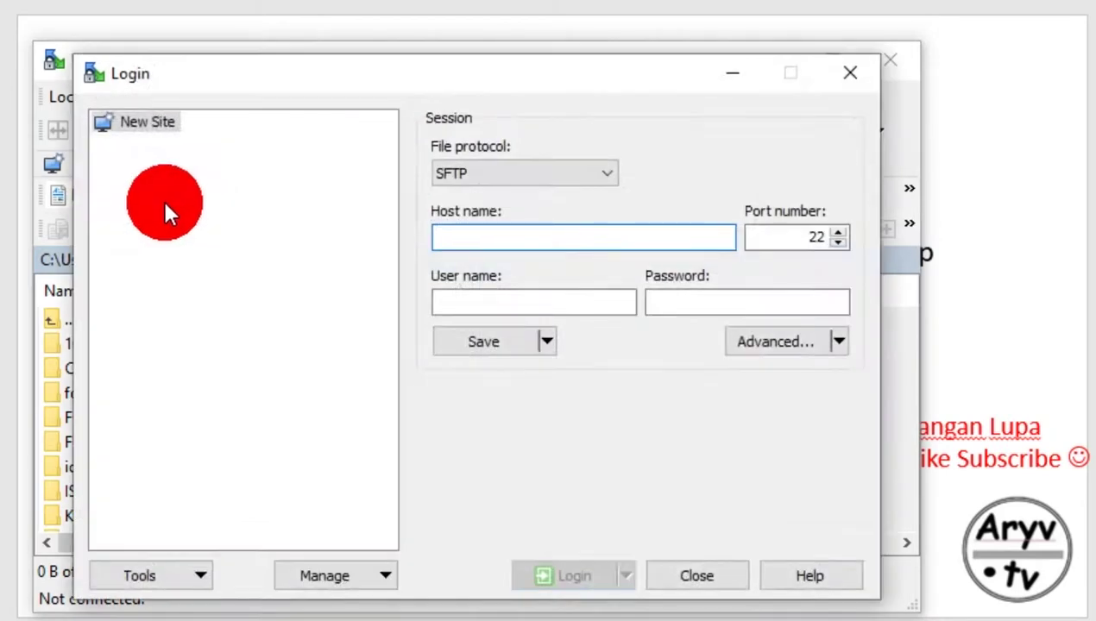
- Set the WinSCP session to the SCP protocol with host name 192.168.1.10 and user name root
click(518, 172)
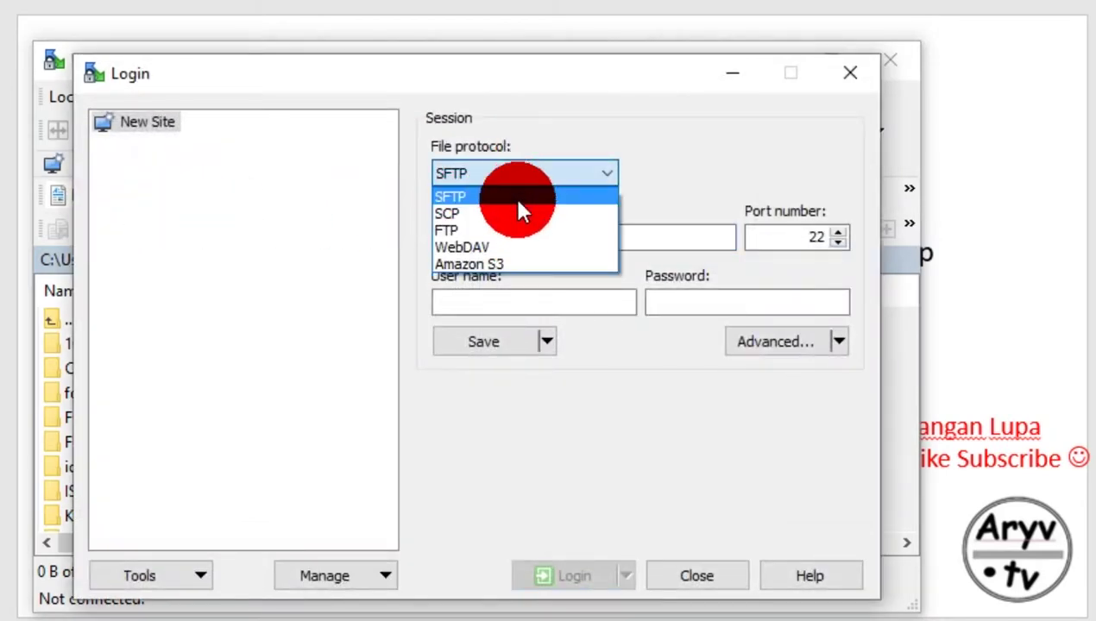
click(519, 213)
click(540, 233)
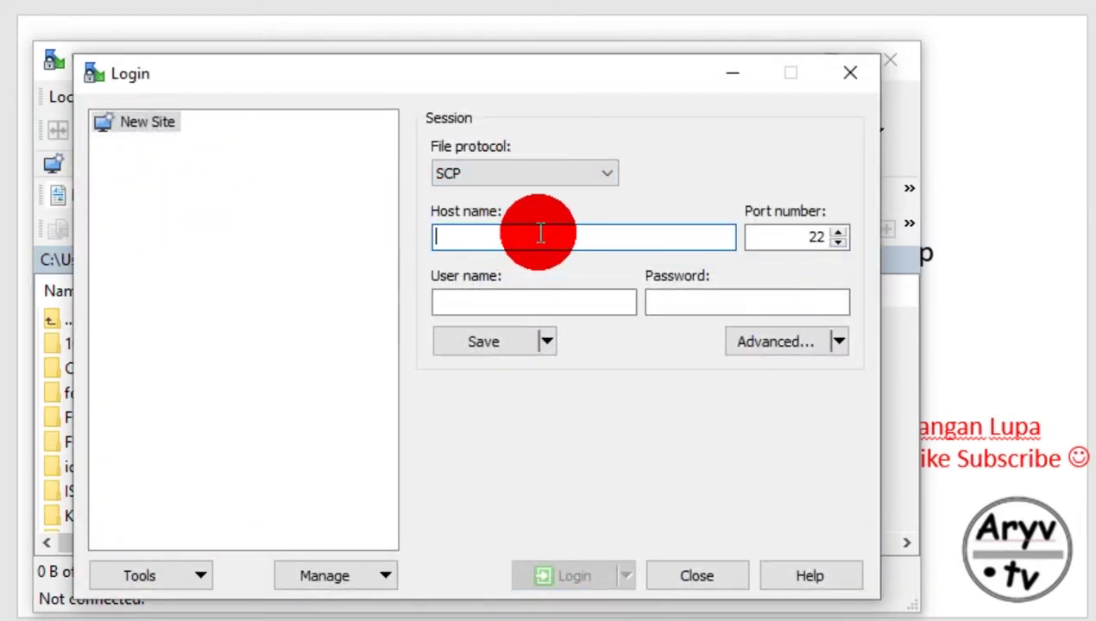
text(19)
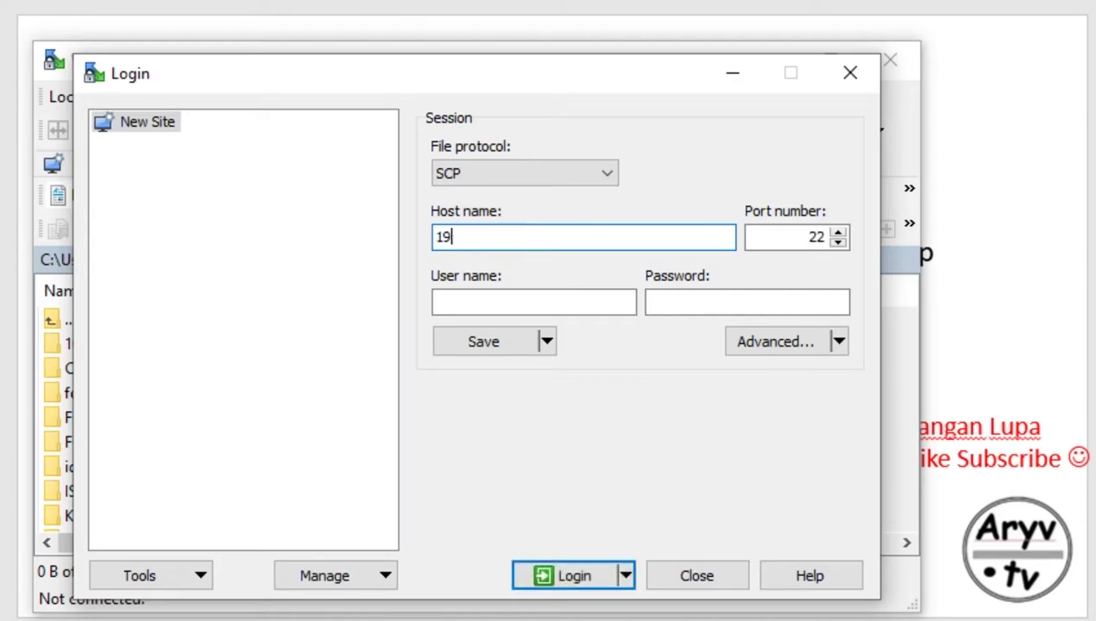
text(2.168.1.10)
key(Tab)
key(Tab)
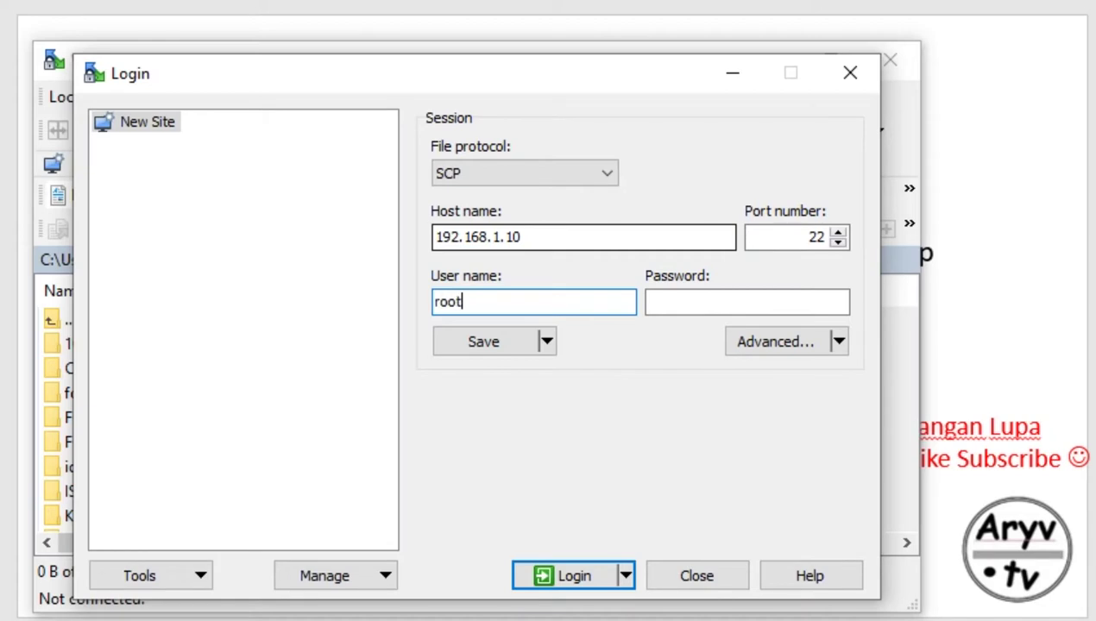
- Enter the account password and log in to the server
click(747, 301)
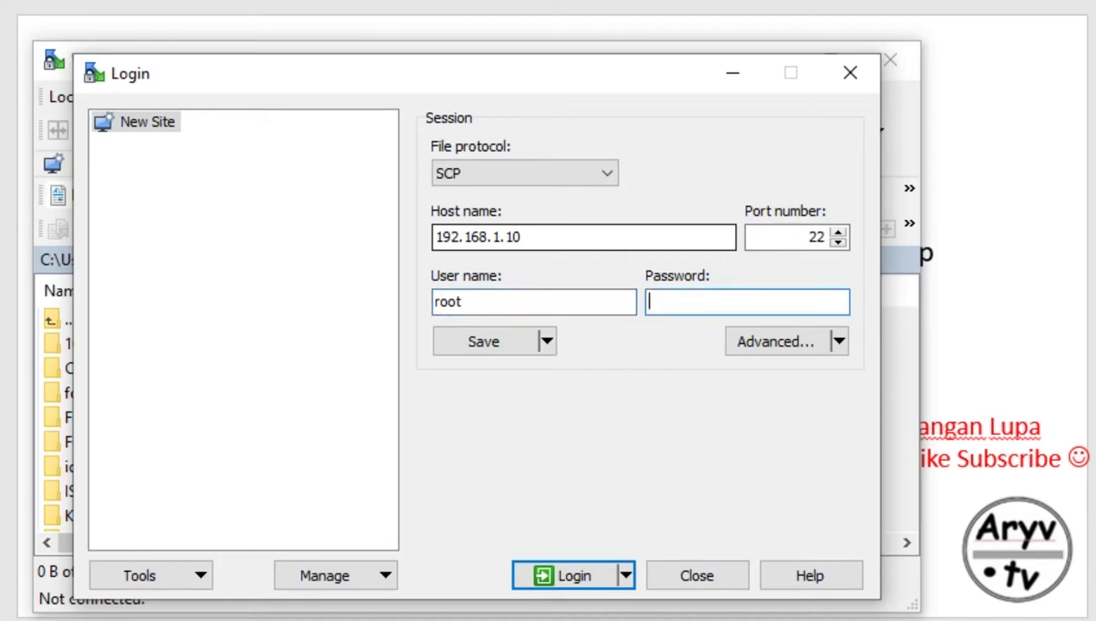
text(••••••)
key(Return)
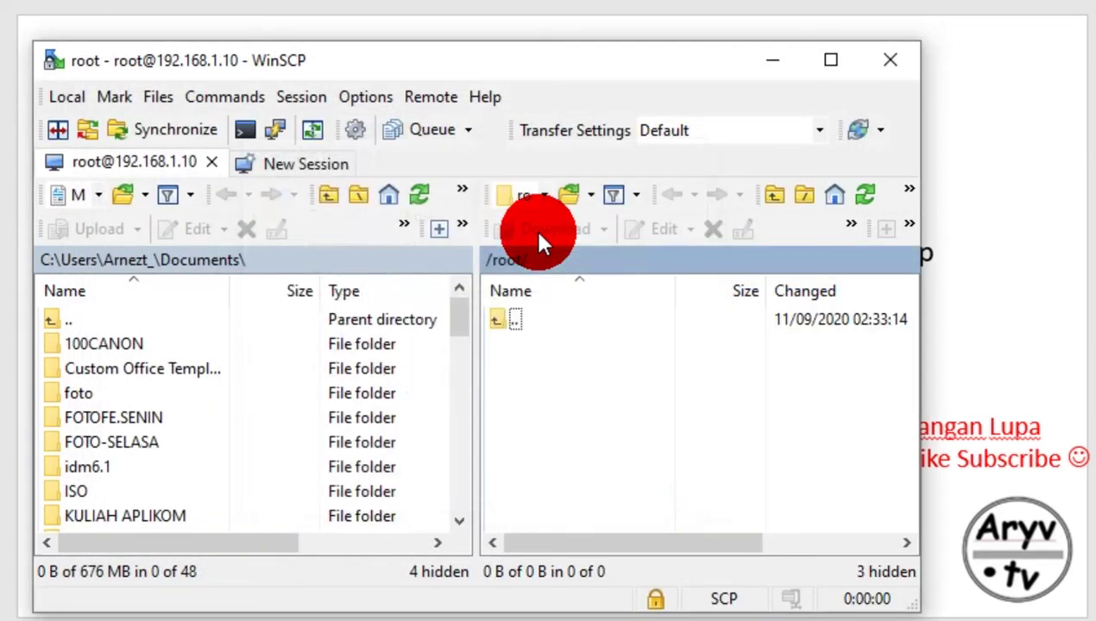
- Go up to the server's root directory and open the /opt/lampp folder
double_click(511, 319)
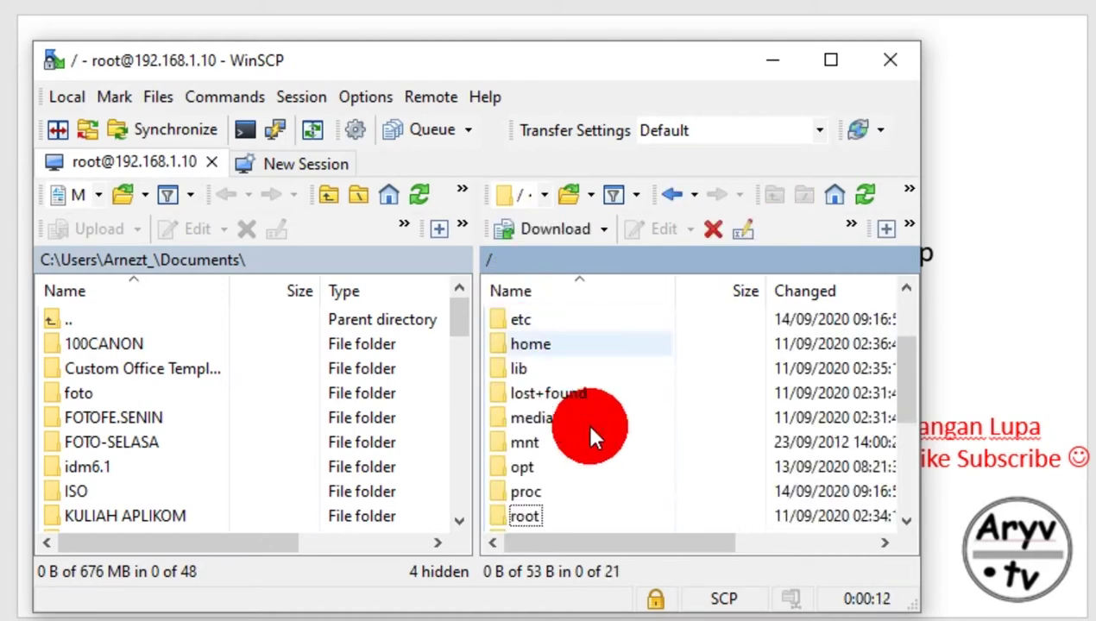
scroll(587, 422, down, 2)
scroll(585, 422, up, 1)
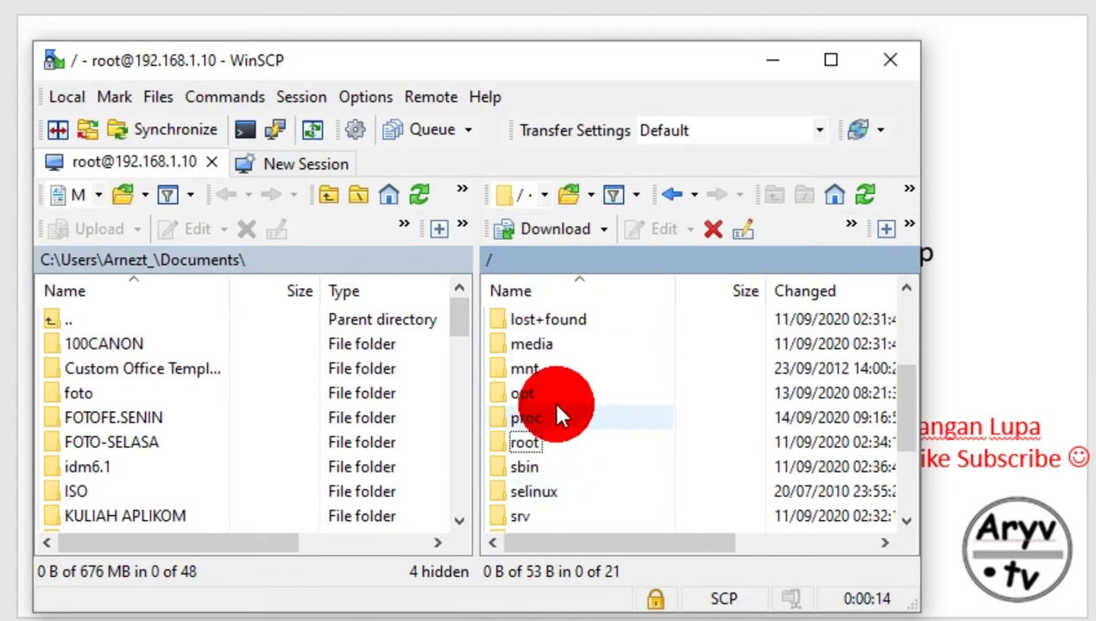
double_click(529, 393)
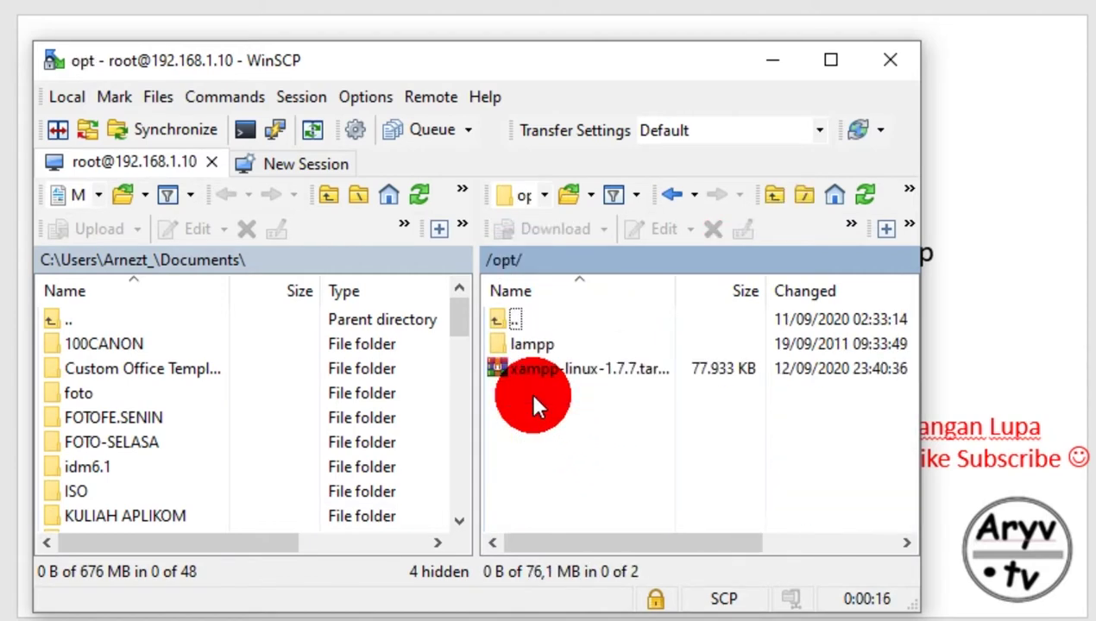
click(544, 347)
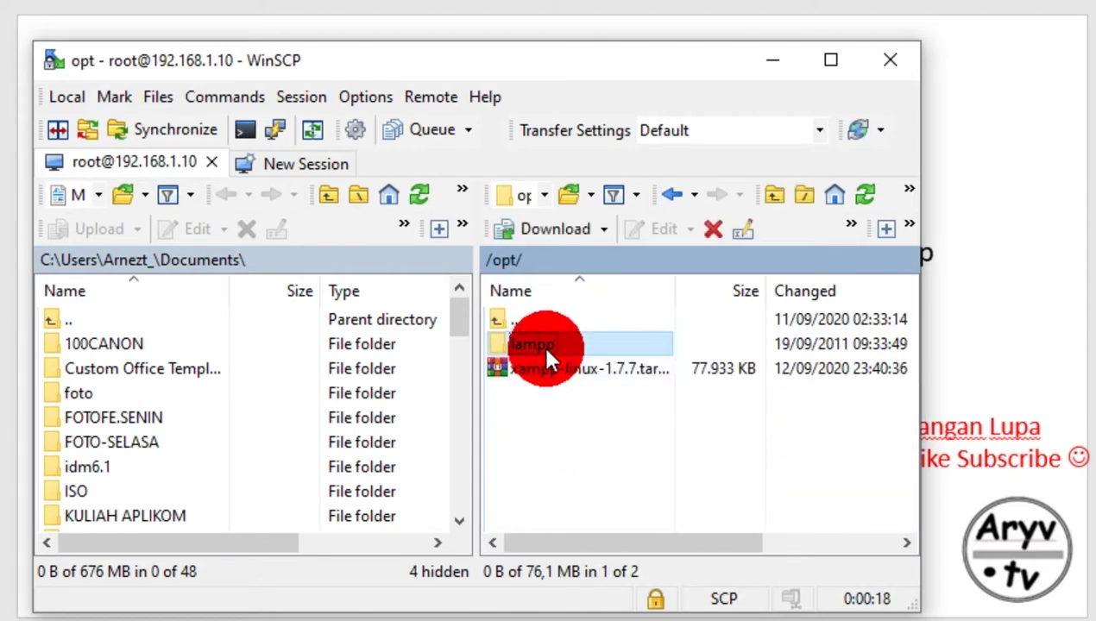
double_click(540, 342)
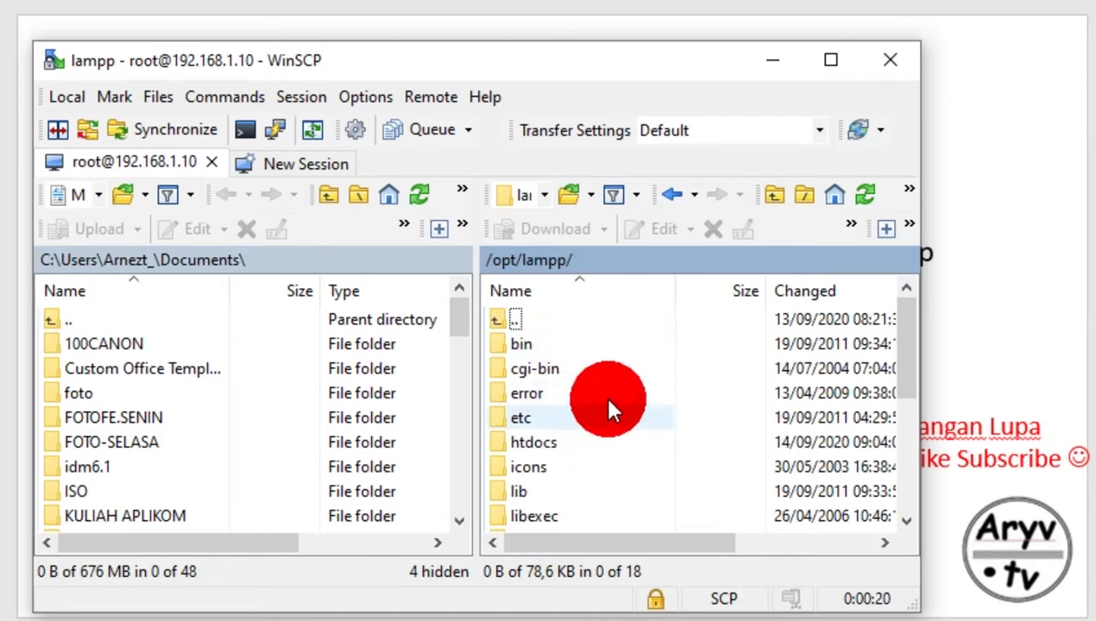
- Look through the lampp folder on the server and open its htdocs folder
scroll(604, 401, down, 2)
scroll(604, 397, down, 2)
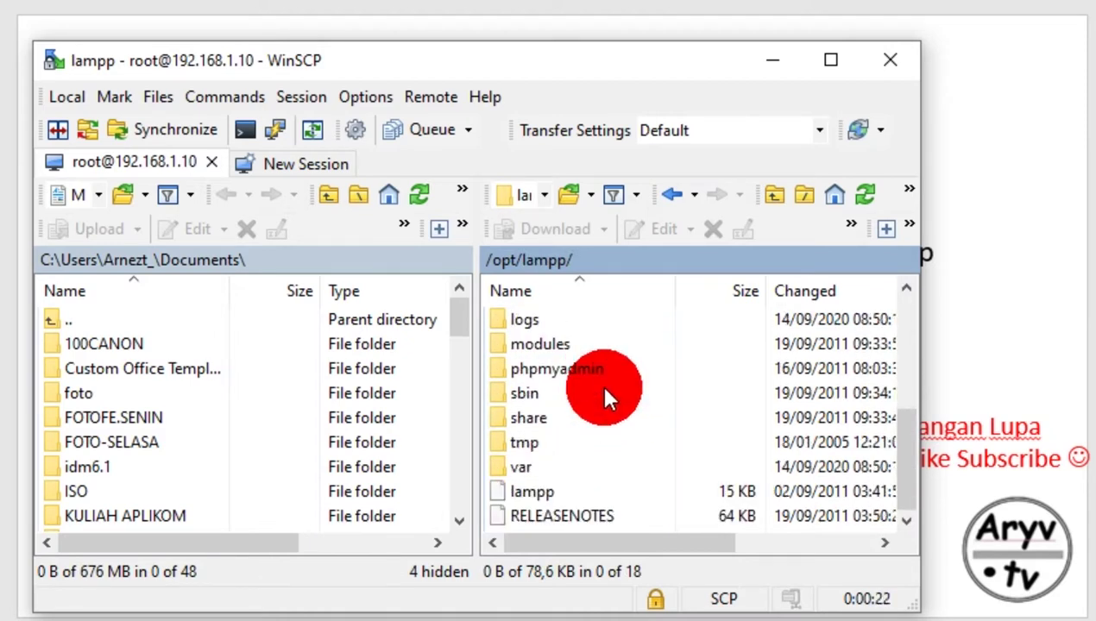
scroll(604, 397, up, 4)
click(509, 321)
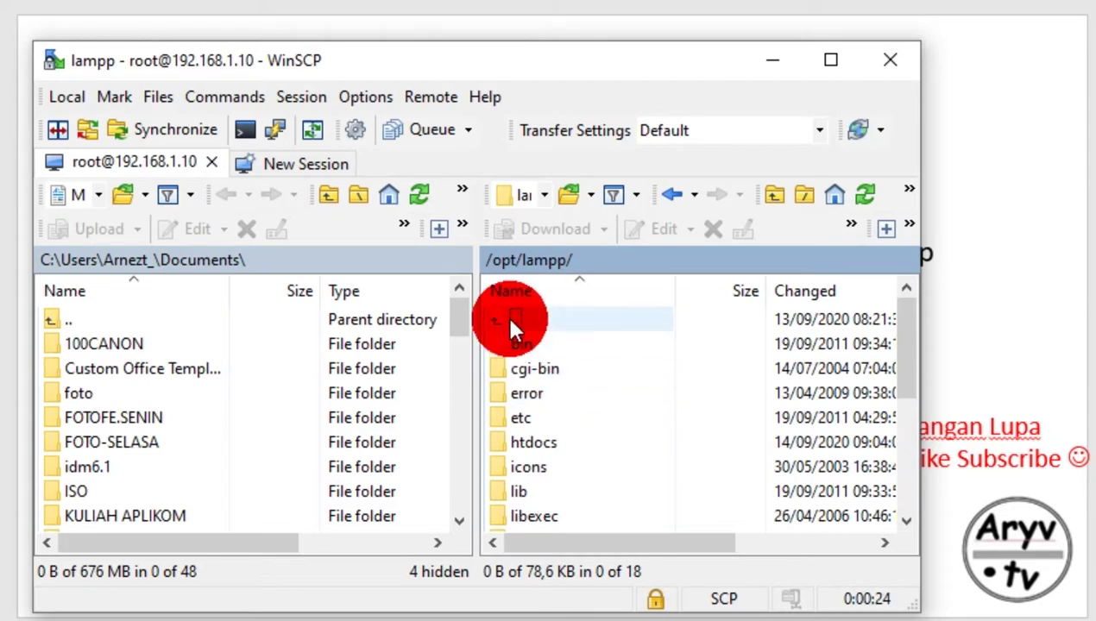
click(555, 442)
double_click(555, 442)
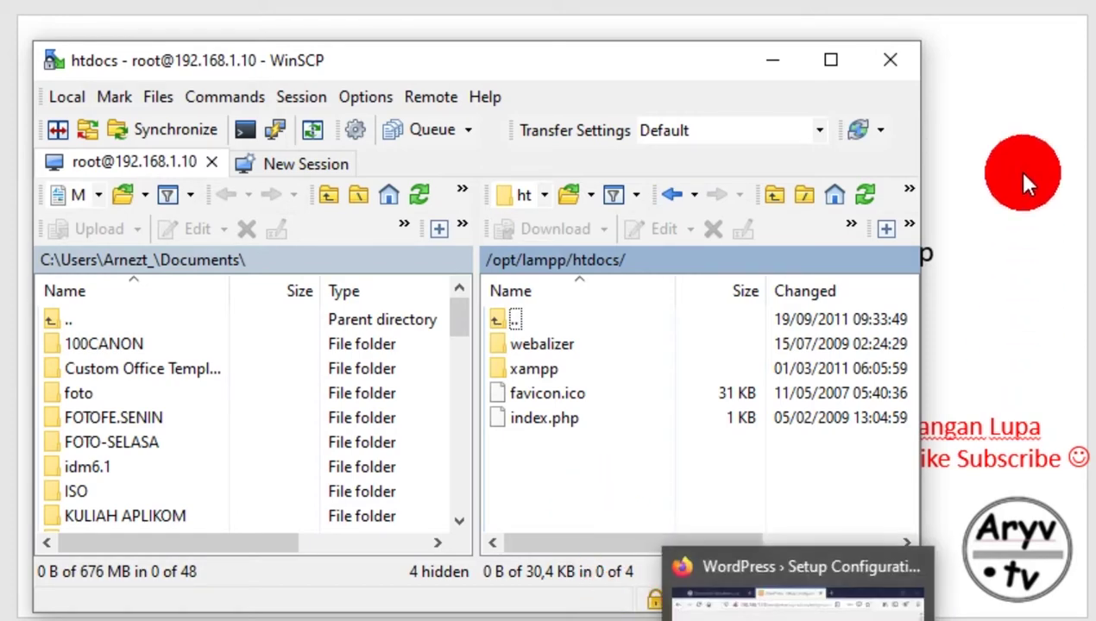
- Switch to the File Explorer Downloads window that shows the wordpress-4.2.2 archive
key(alt+Tab)
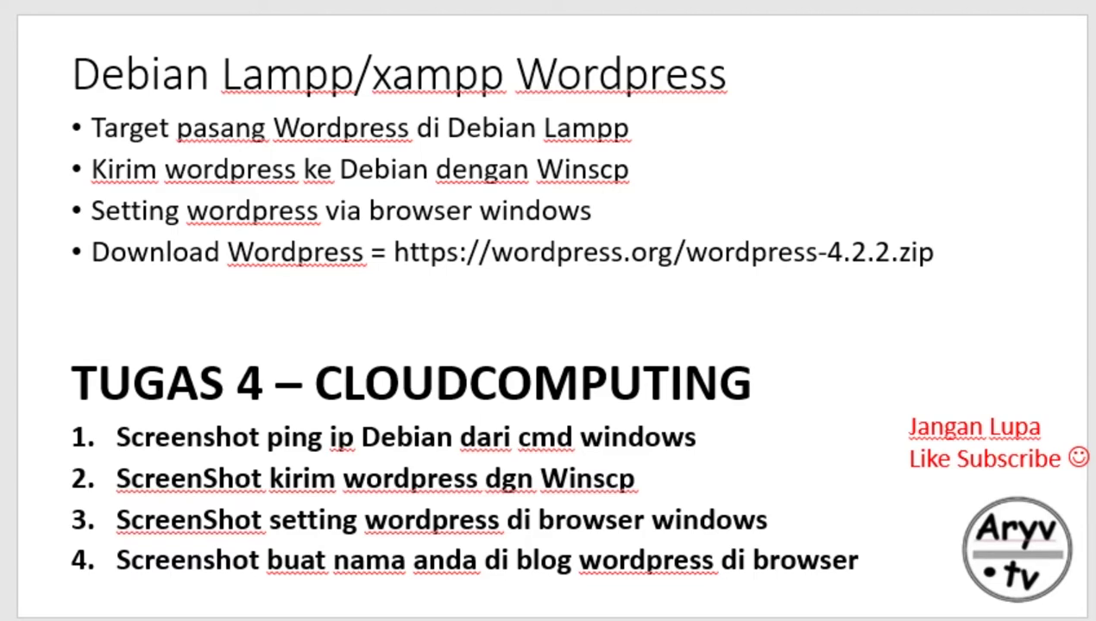
key(alt+Tab)
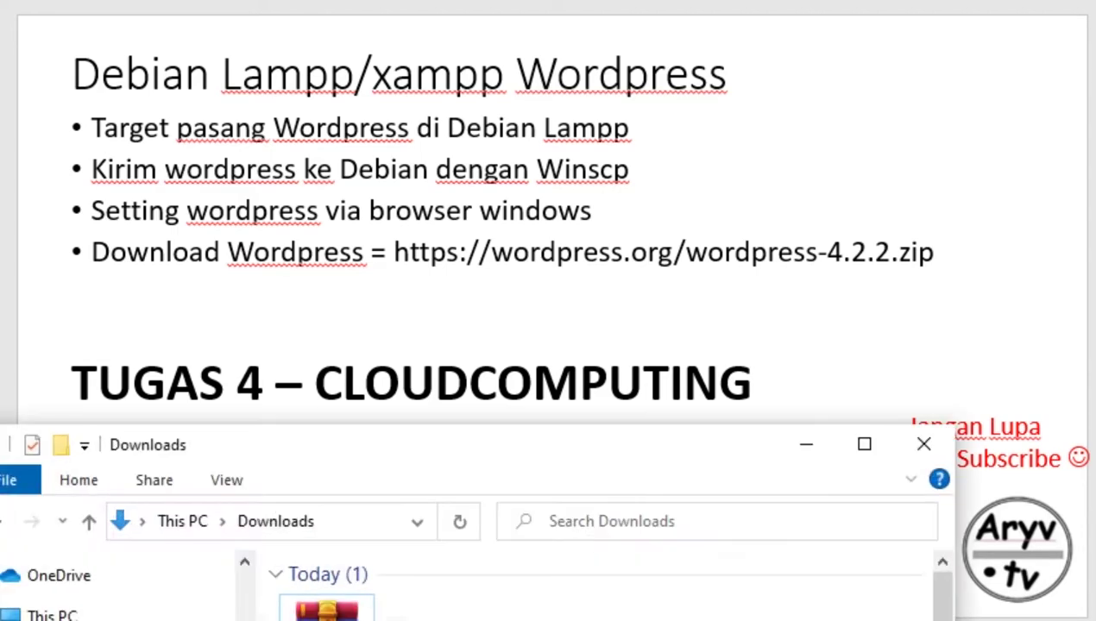
drag(517, 446, 569, 54)
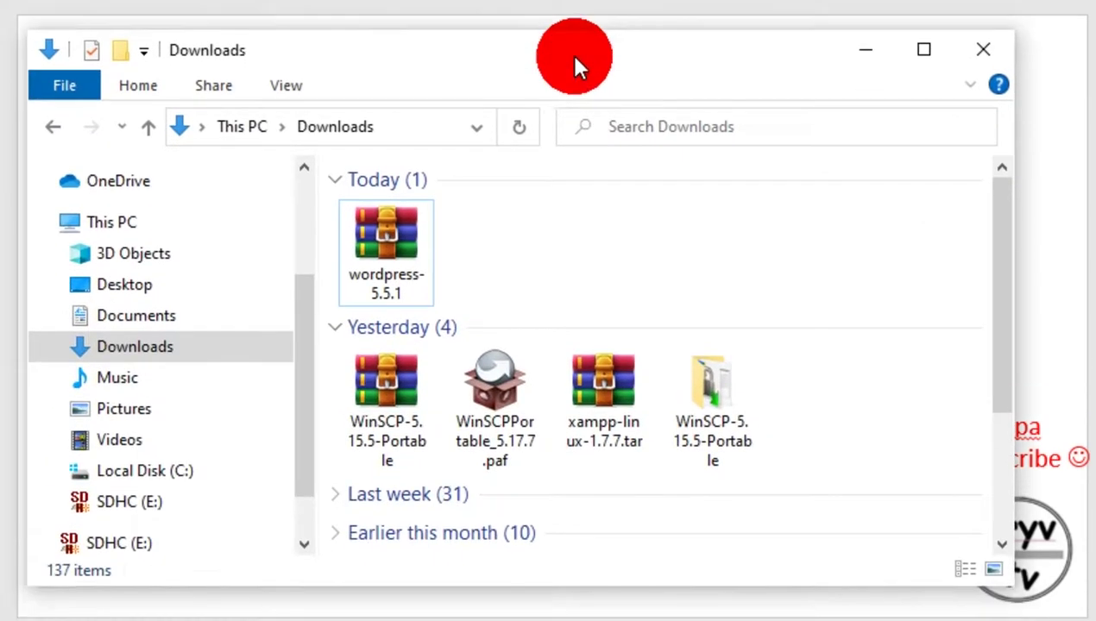
scroll(698, 271, down, 2)
scroll(693, 289, up, 2)
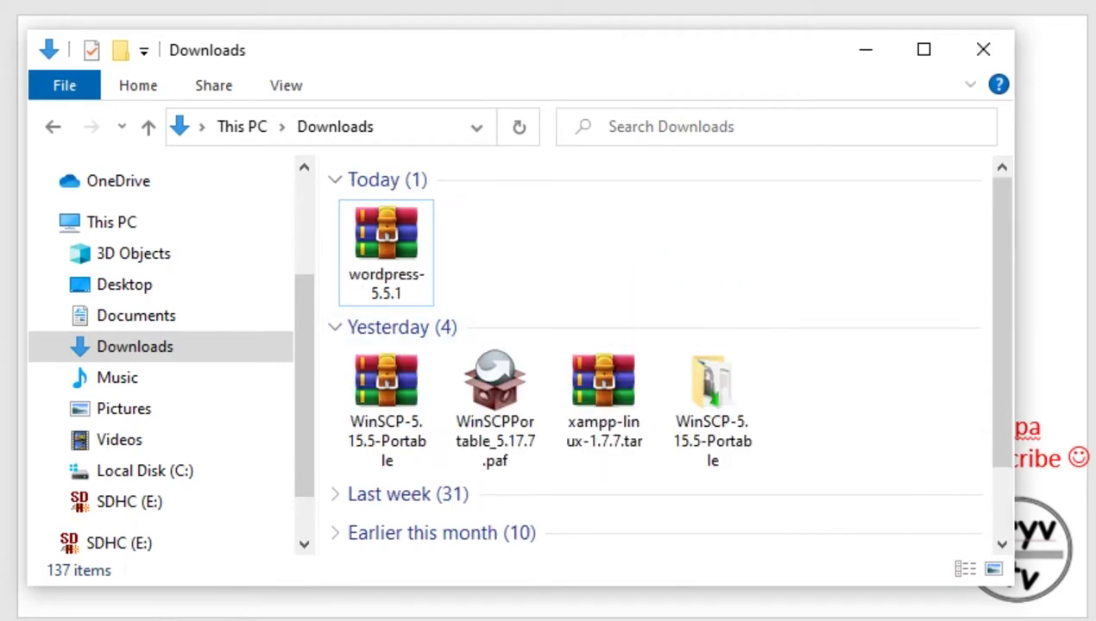
key(alt+Tab)
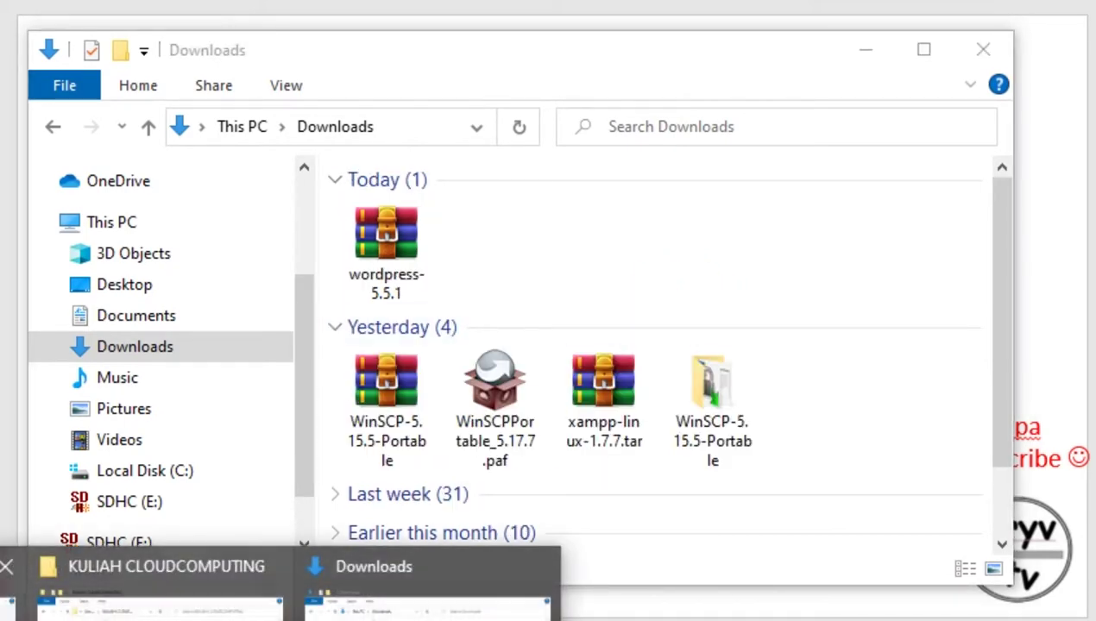
click(343, 597)
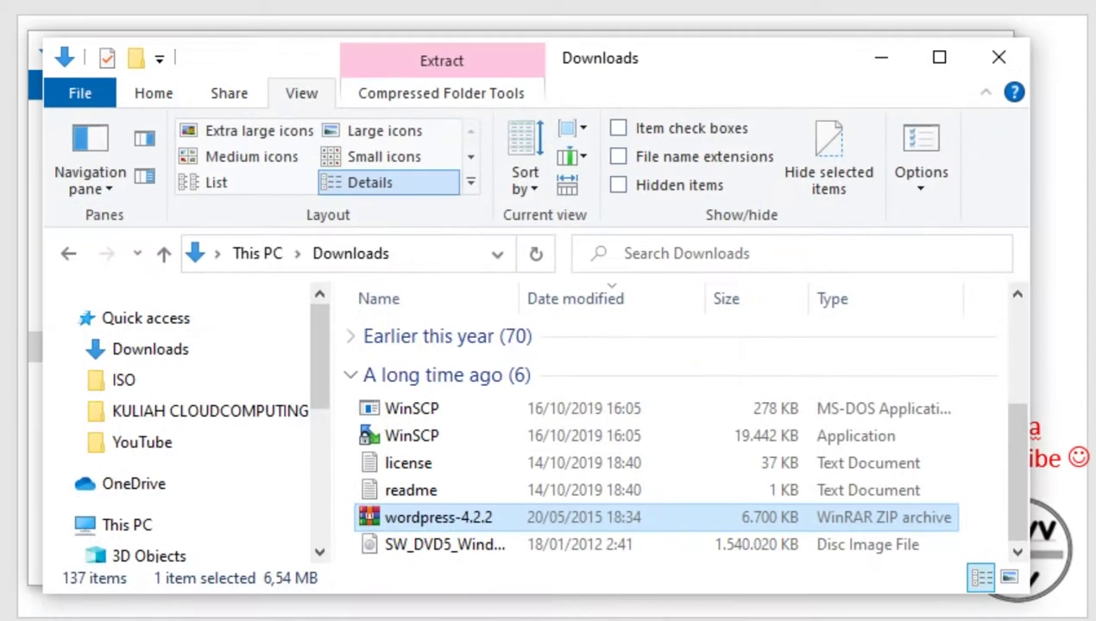
- Extract the wordpress-4.2.2 archive into its own wordpress-4.2.2 folder in Downloads and open that folder
drag(795, 66, 791, 118)
click(863, 59)
click(860, 57)
drag(795, 121, 799, 27)
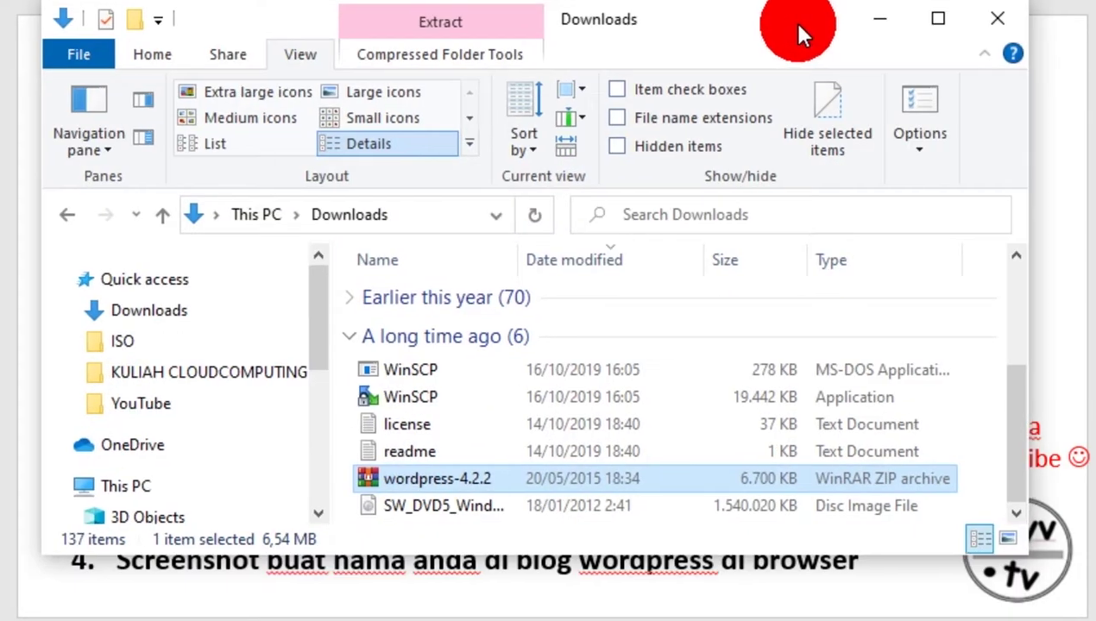
right_click(429, 478)
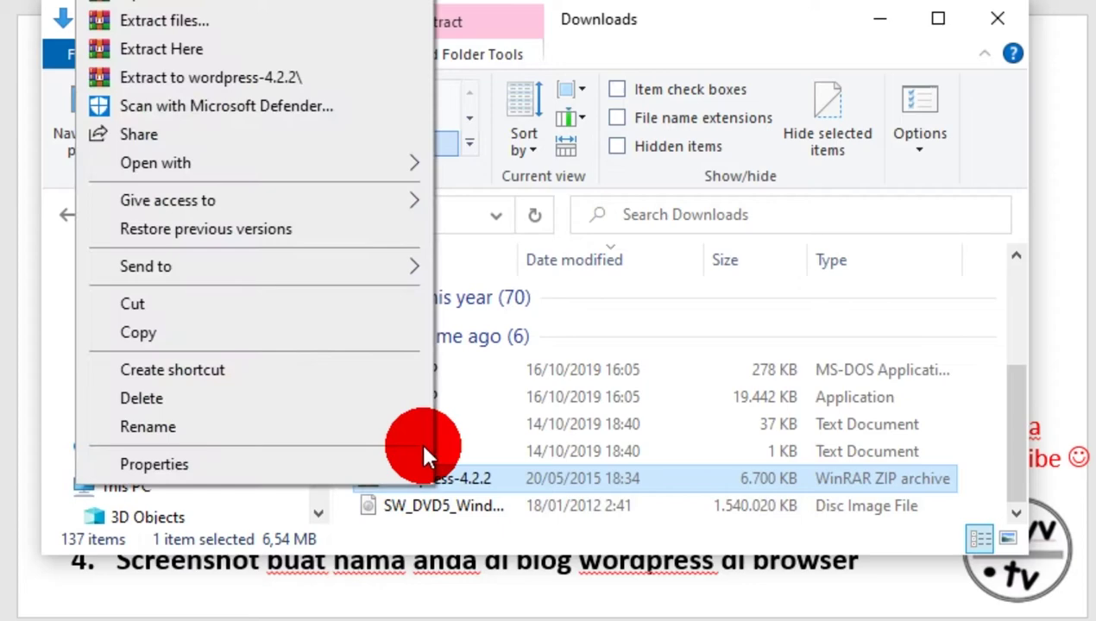
click(285, 79)
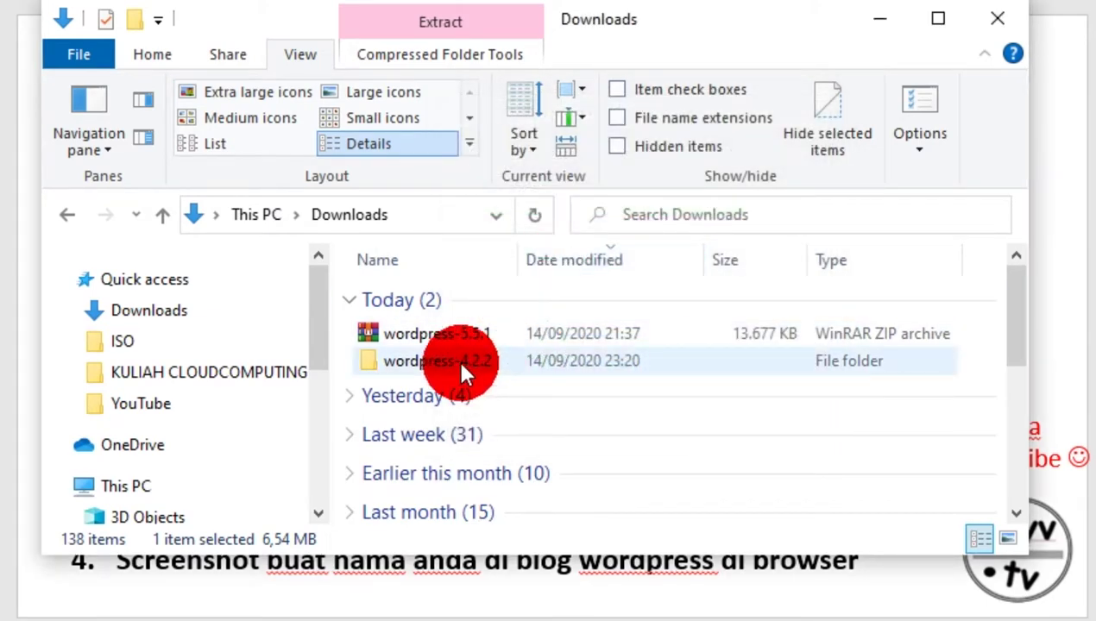
double_click(462, 364)
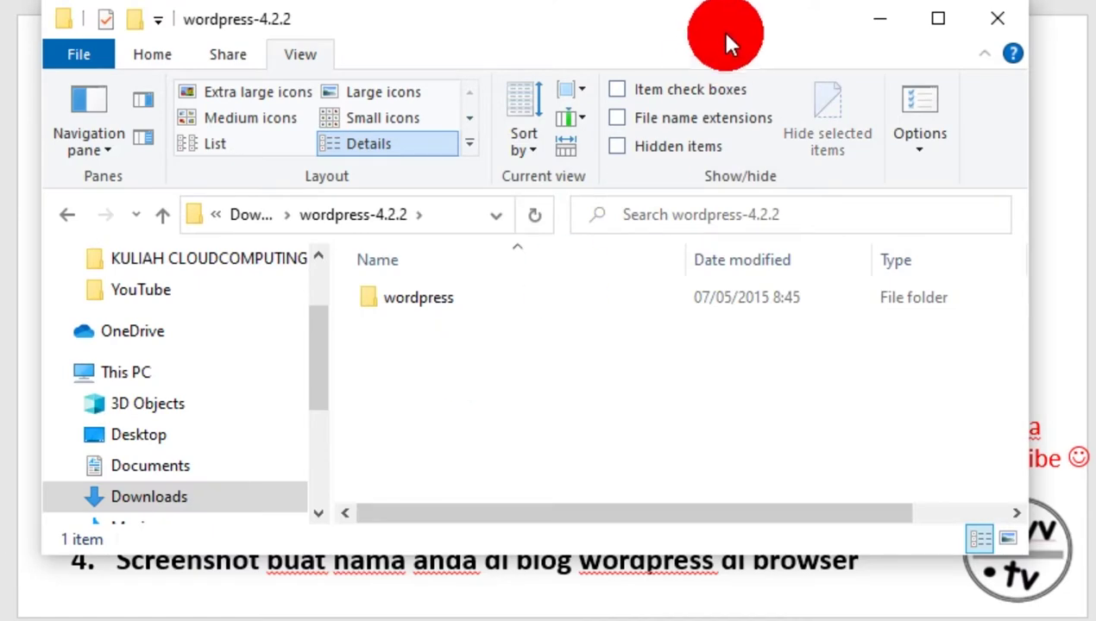
drag(770, 24, 787, 57)
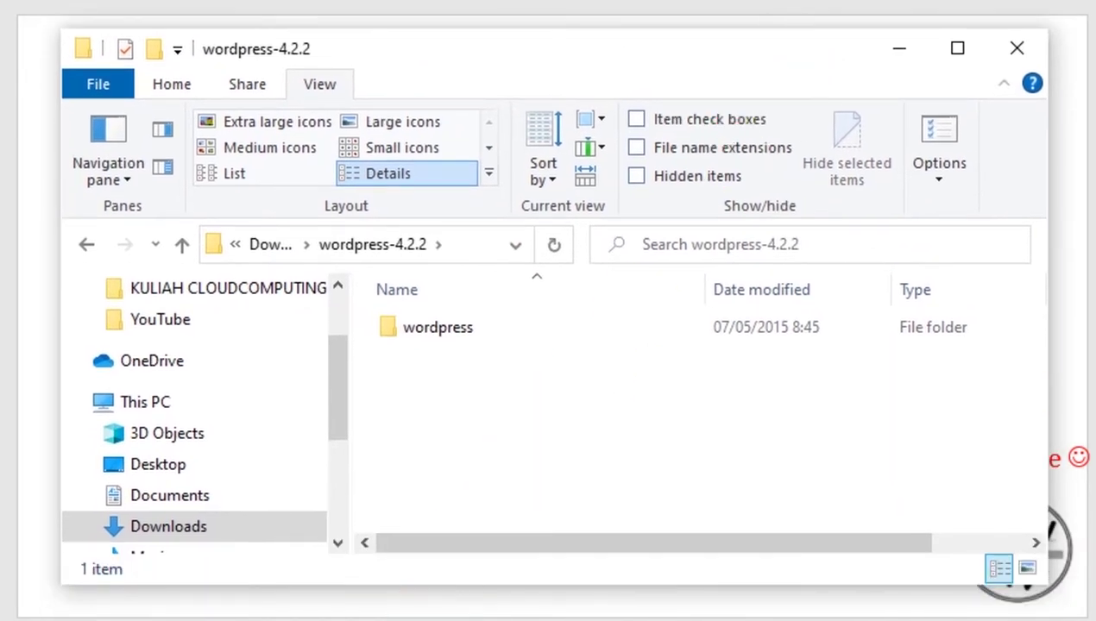
- Switch to WinSCP to reposition its window, and bring back the wordpress-4.2.2 File Explorer window at a narrower width
key(alt+Tab)
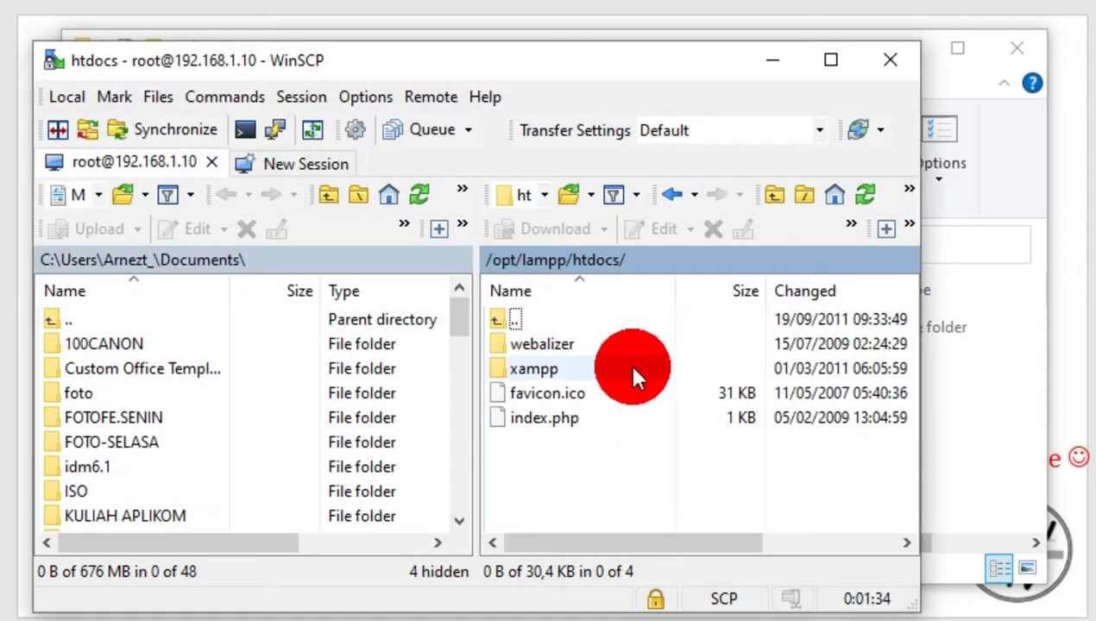
drag(677, 78, 672, 59)
click(924, 76)
click(898, 48)
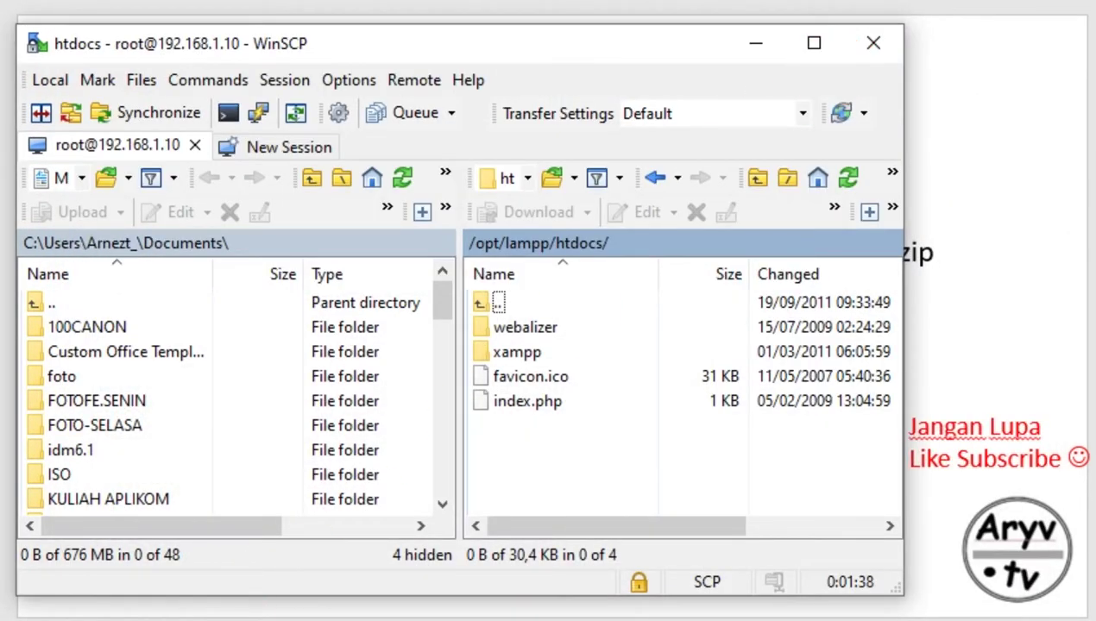
click(406, 614)
drag(703, 50, 655, 185)
drag(990, 387, 716, 380)
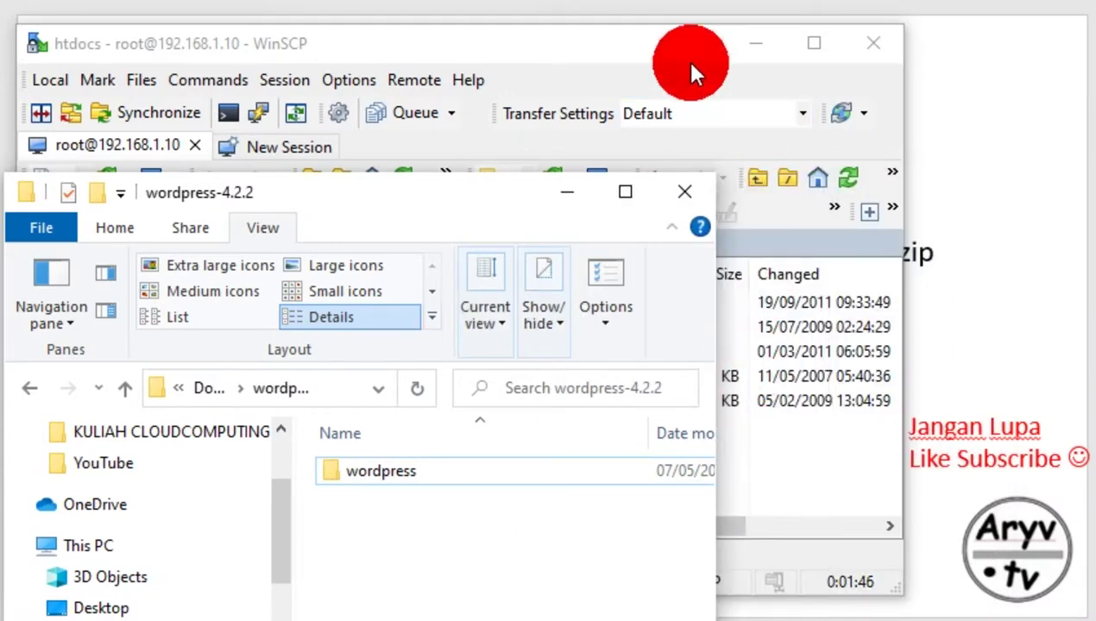
- Arrange the WinSCP and File Explorer windows side by side and upload the extracted wordpress folder to /opt/lampp/htdocs on the server
click(699, 76)
drag(740, 35, 847, 28)
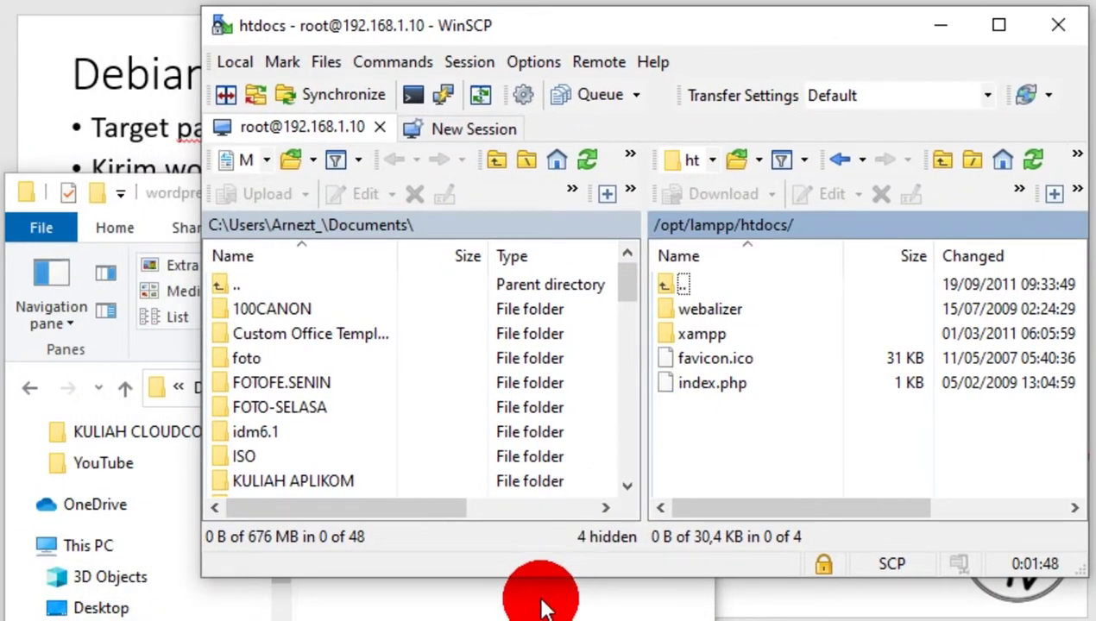
click(544, 609)
drag(501, 220, 520, 307)
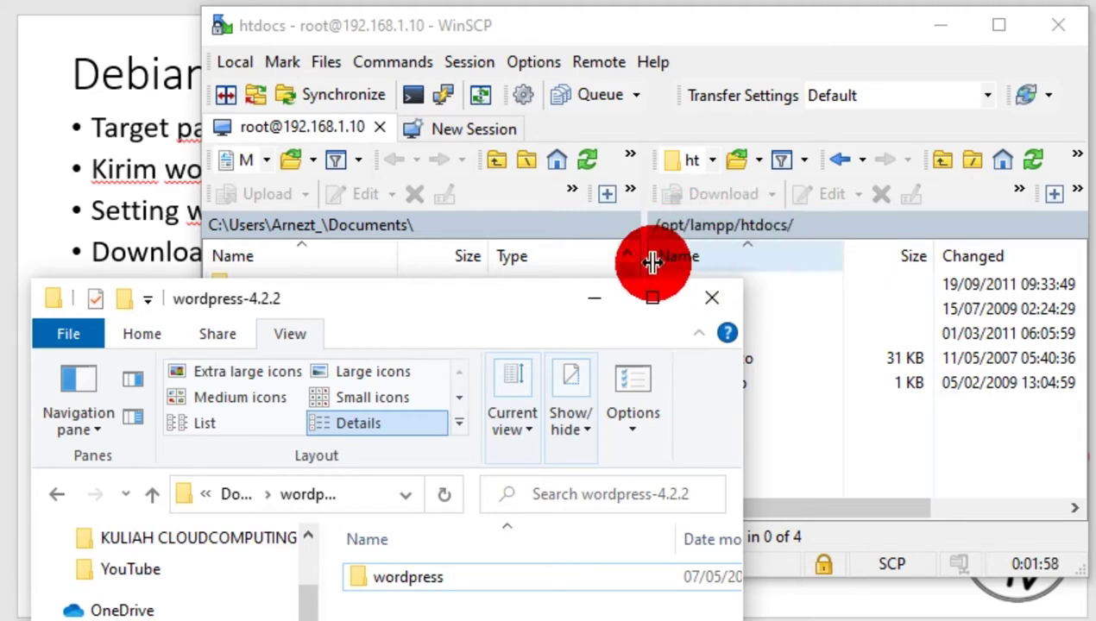
drag(490, 302, 423, 257)
click(353, 526)
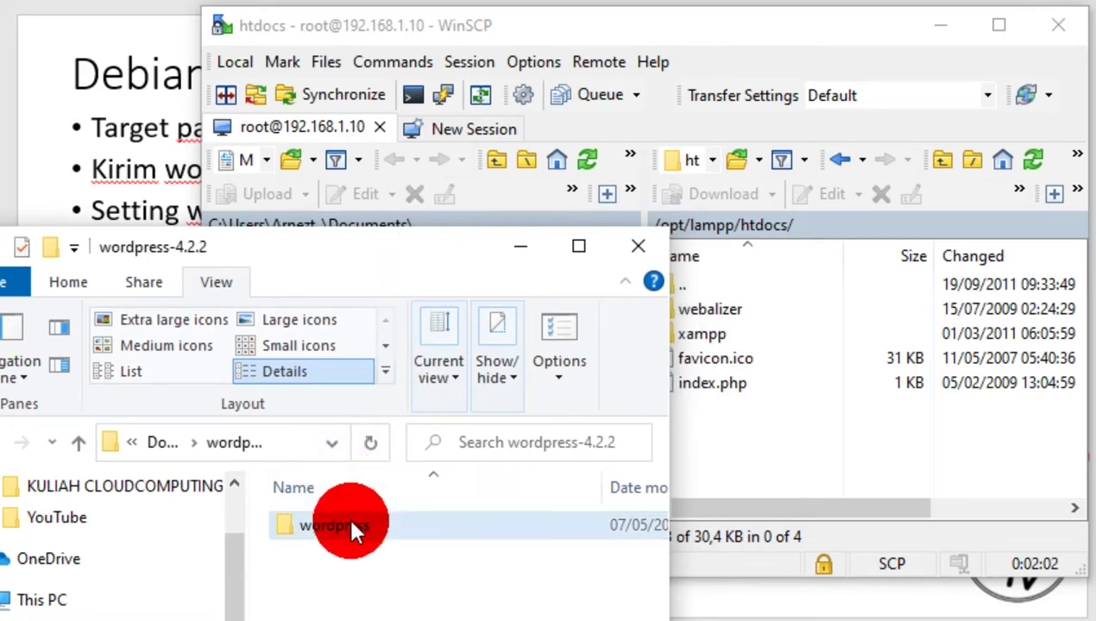
drag(351, 522, 747, 445)
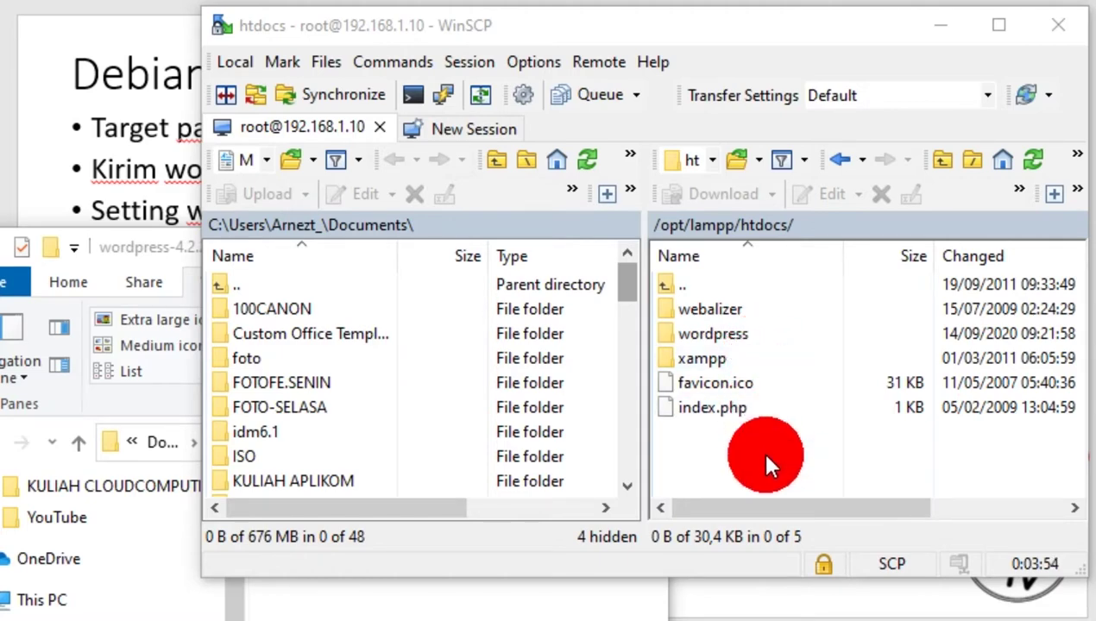
- Put File Explorer away, check the contents of the server's htdocs folder in WinSCP, and minimize WinSCP
click(707, 599)
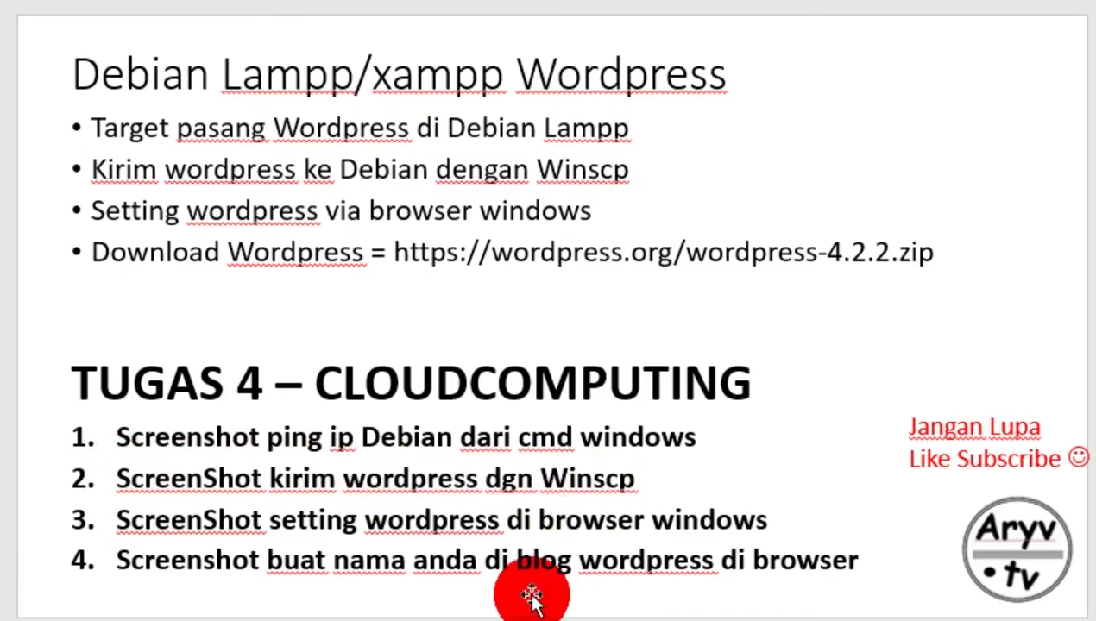
click(466, 617)
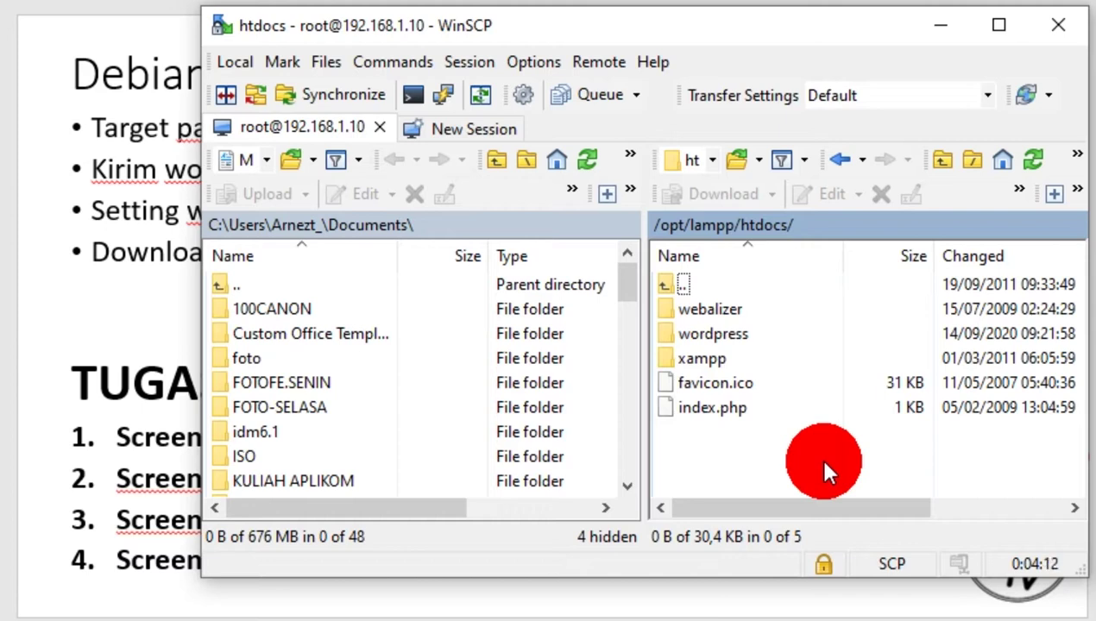
click(939, 32)
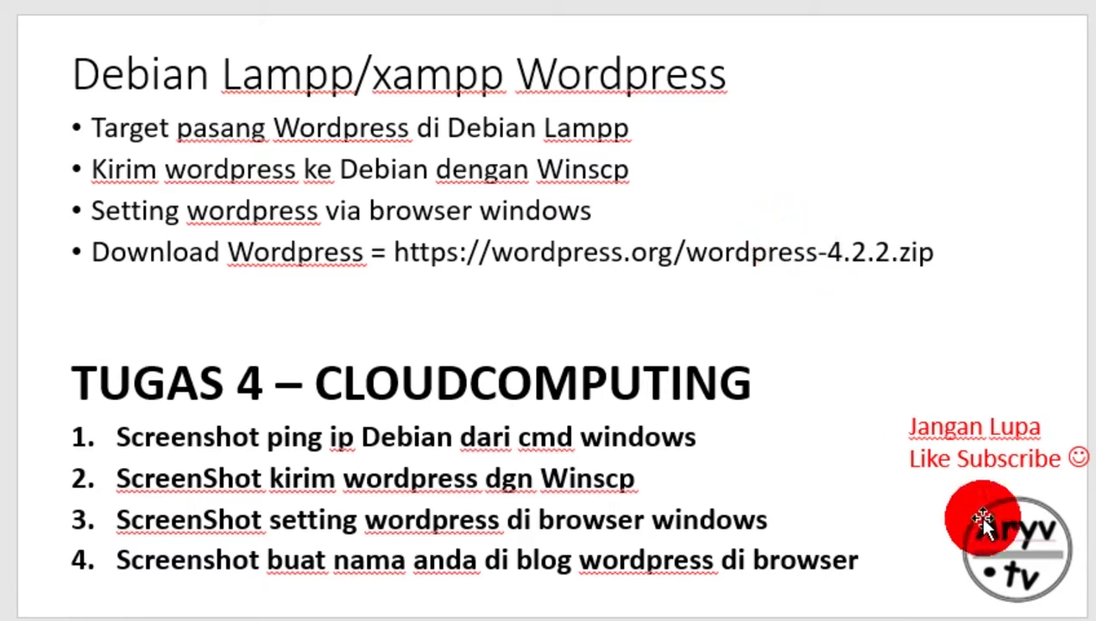
- Switch to PuTTY and open an SSH connection to host 192.168.1.10 on port 22
mouse_move(965, 620)
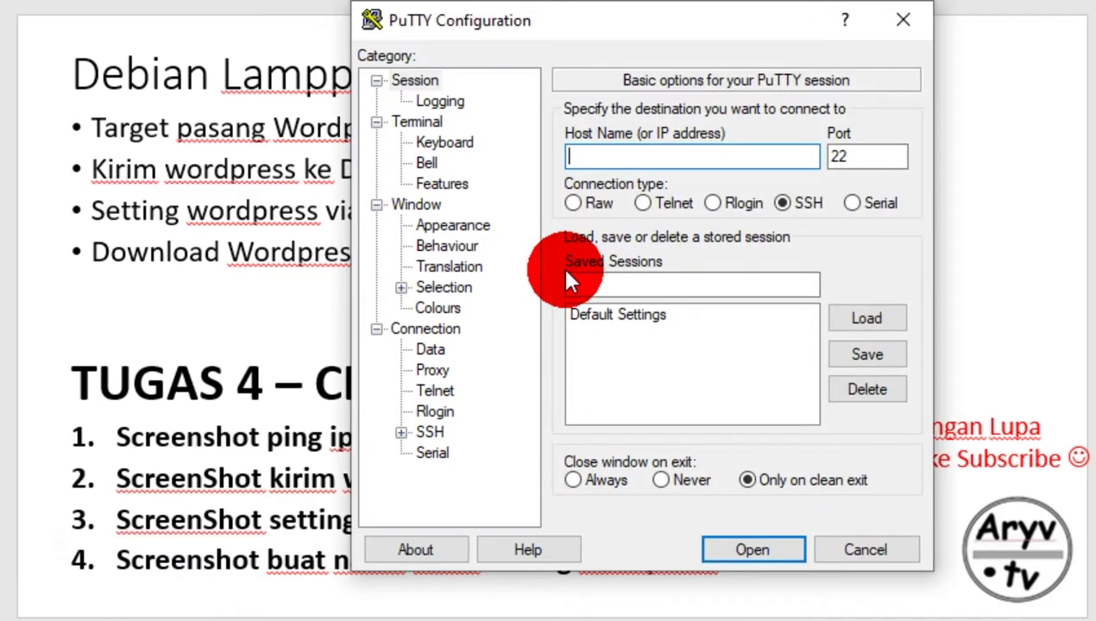
text(1)
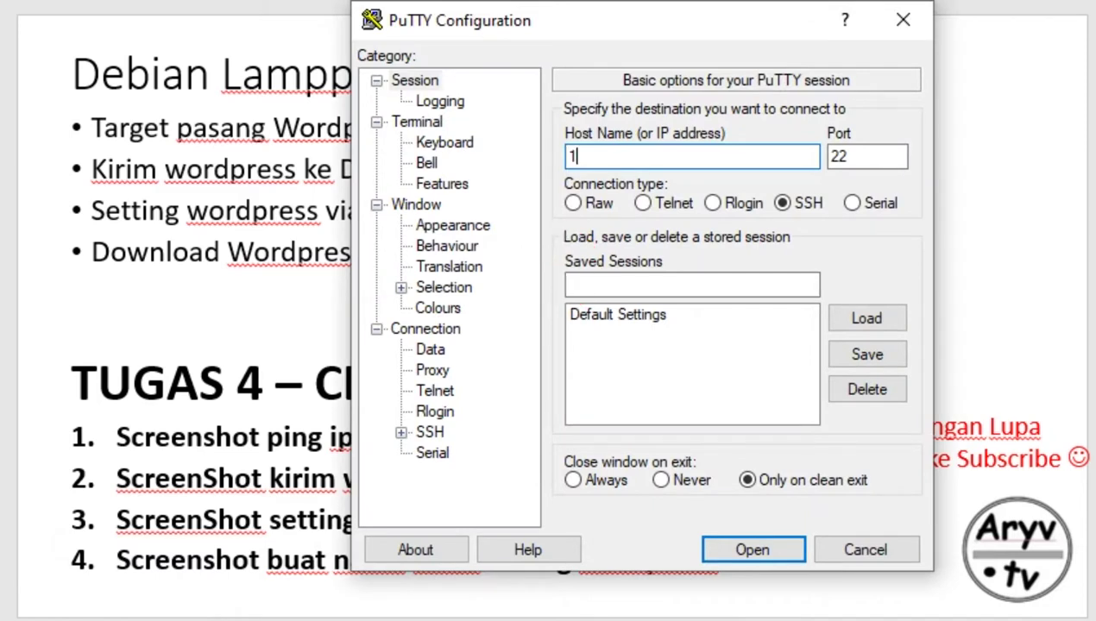
text(92.168.1.10)
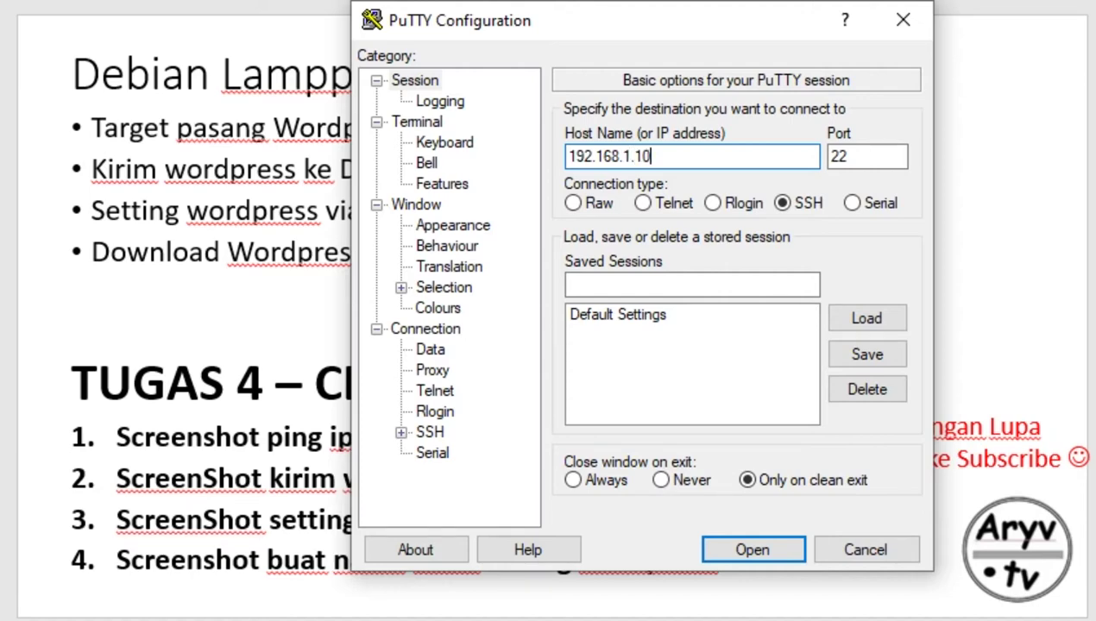
key(Return)
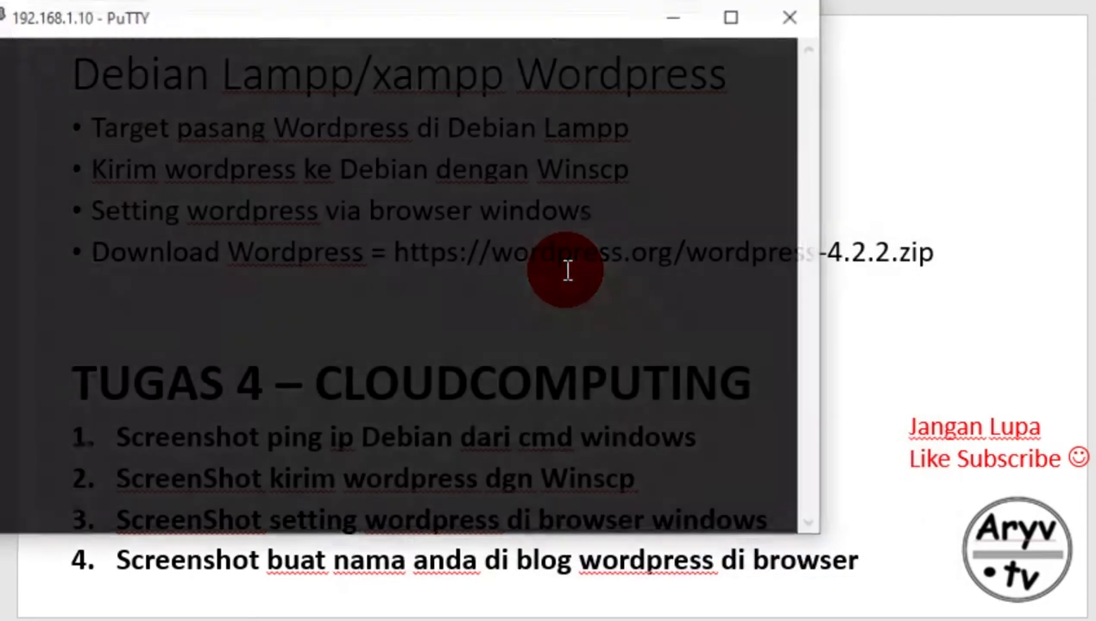
- Reposition the terminal window and log in to the Debian server as root with the account password
drag(384, 34, 505, 62)
text(root)
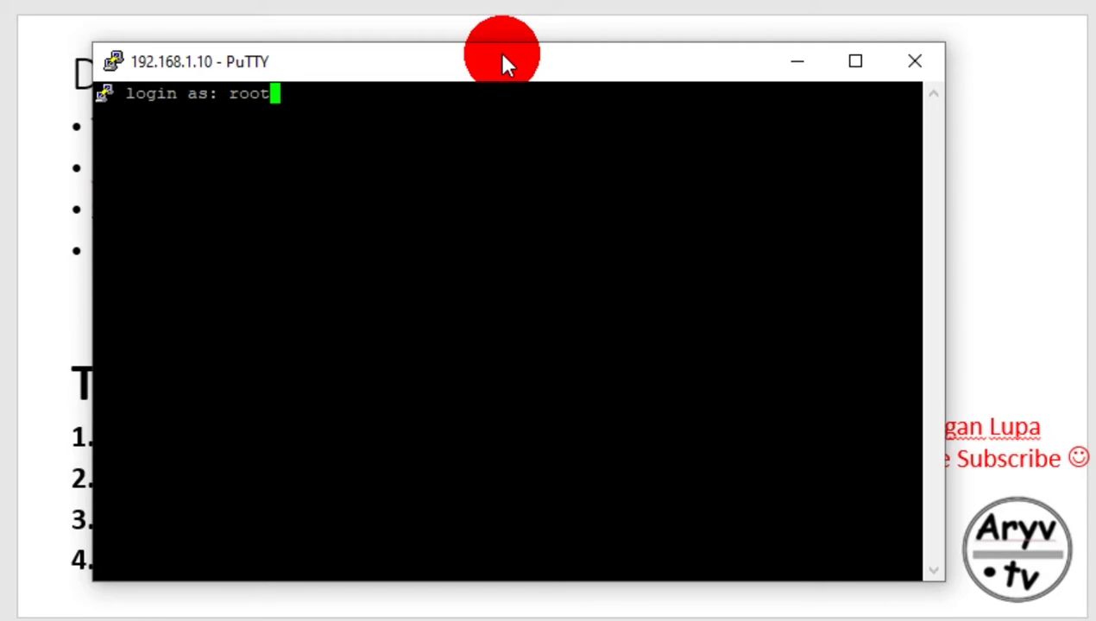
key(Return)
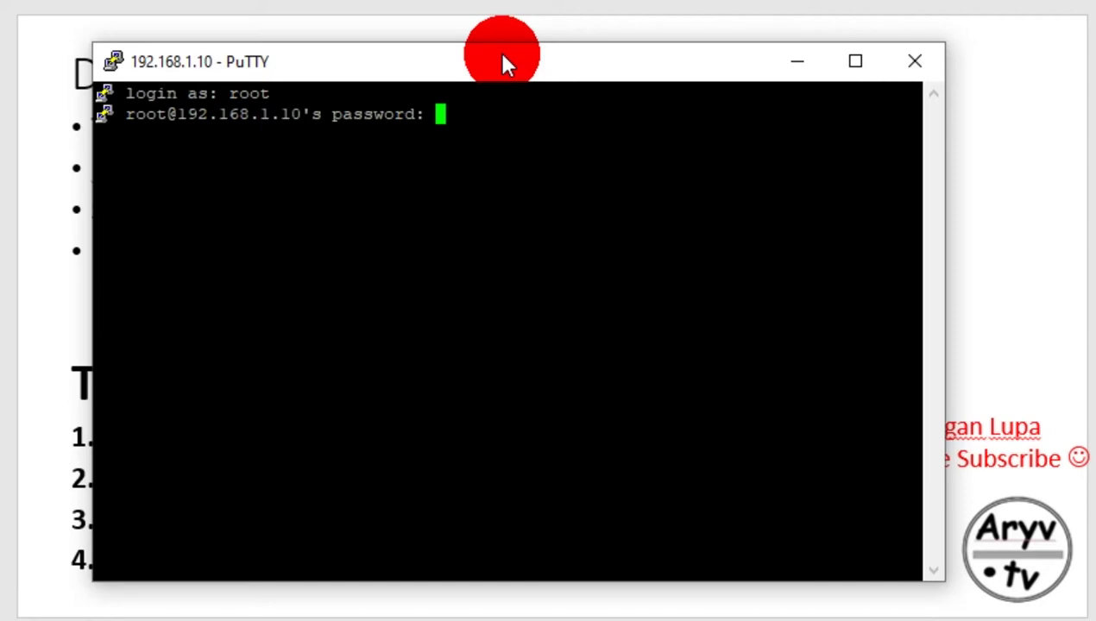
key(Return)
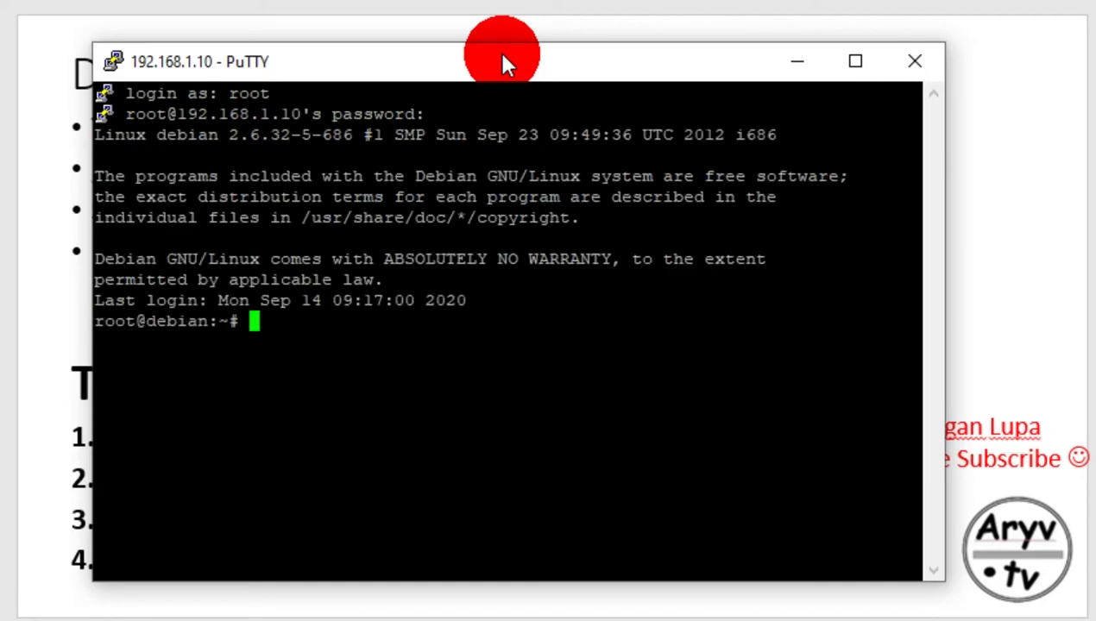
- Run netstat -tan on the server to list its TCP connections and listening ports
key(Return)
key(Return)
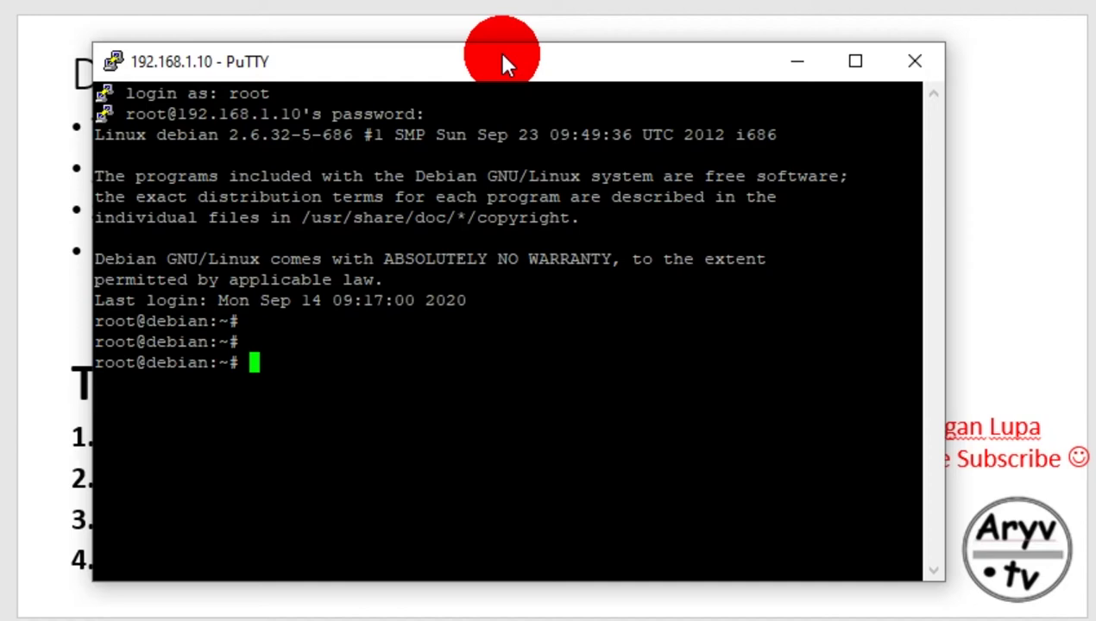
text(netstat -tan)
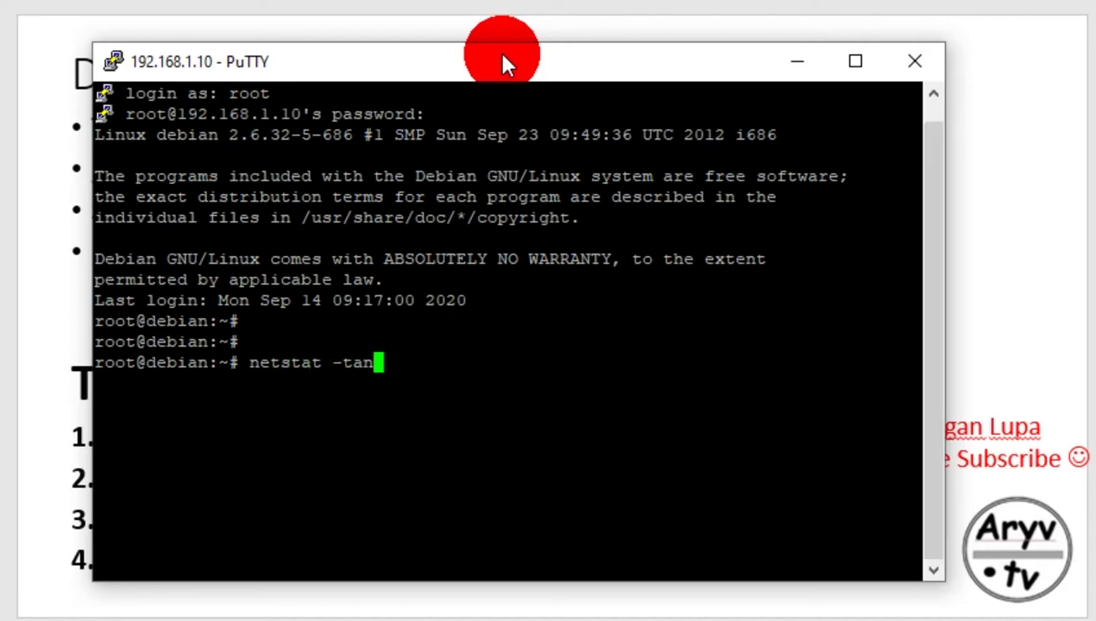
key(Return)
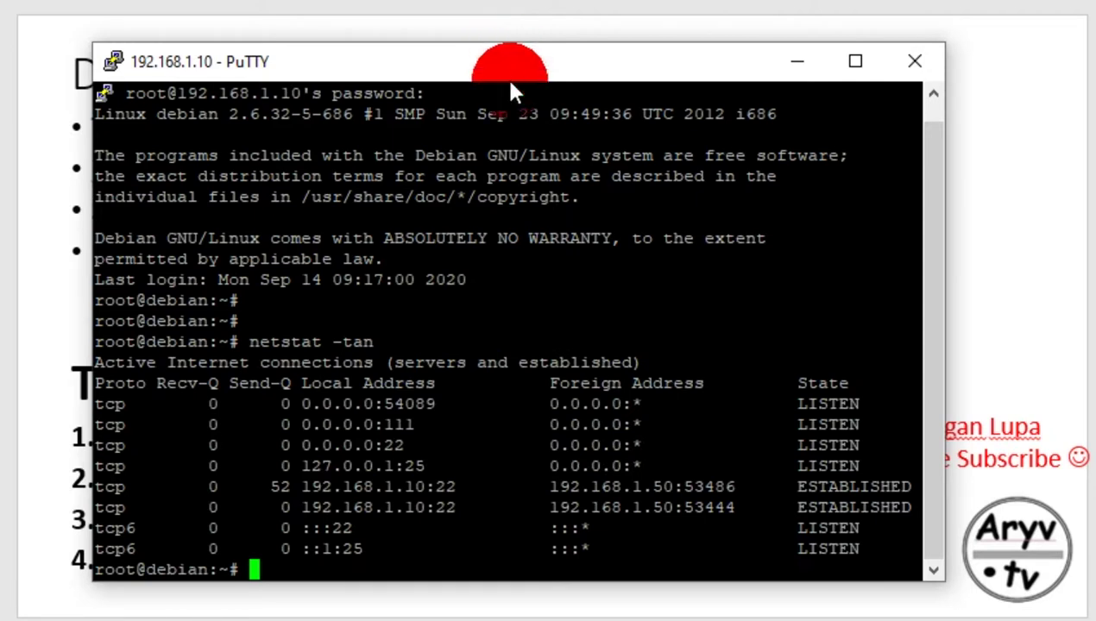